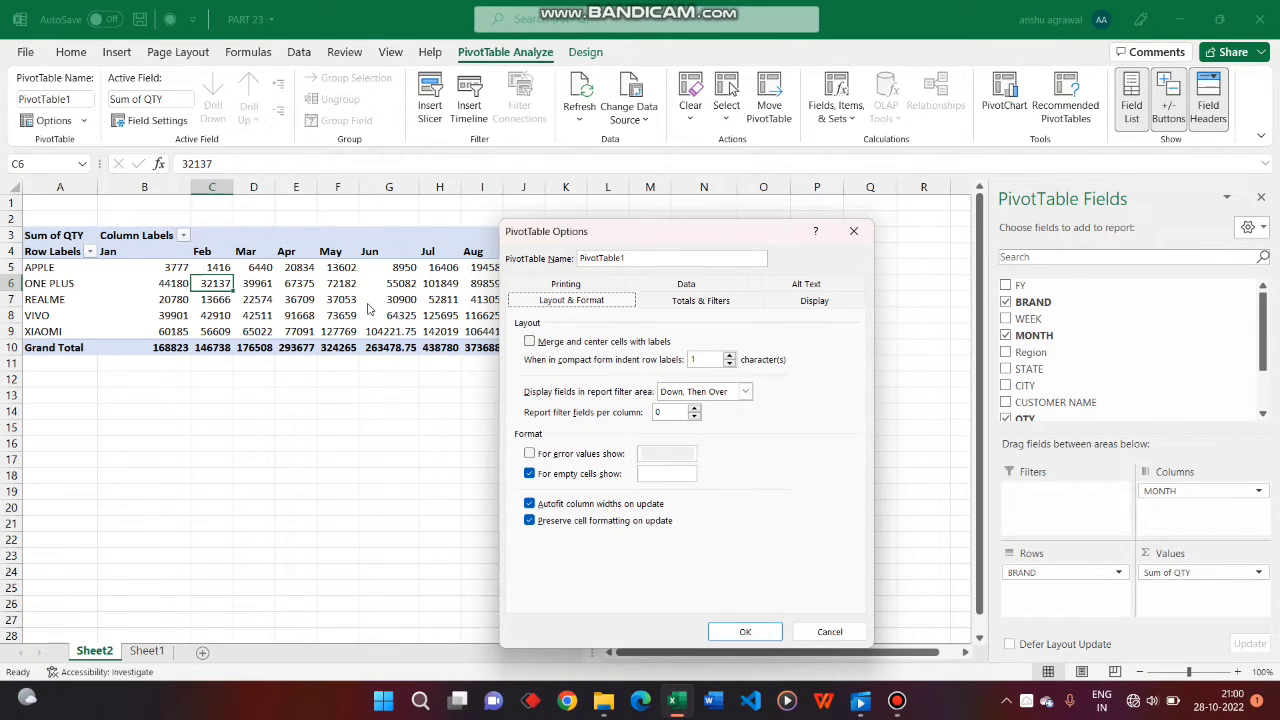
# Step: Enable merging and centering cells with labels in the PivotTable options and apply it
pyautogui.click(542, 344)
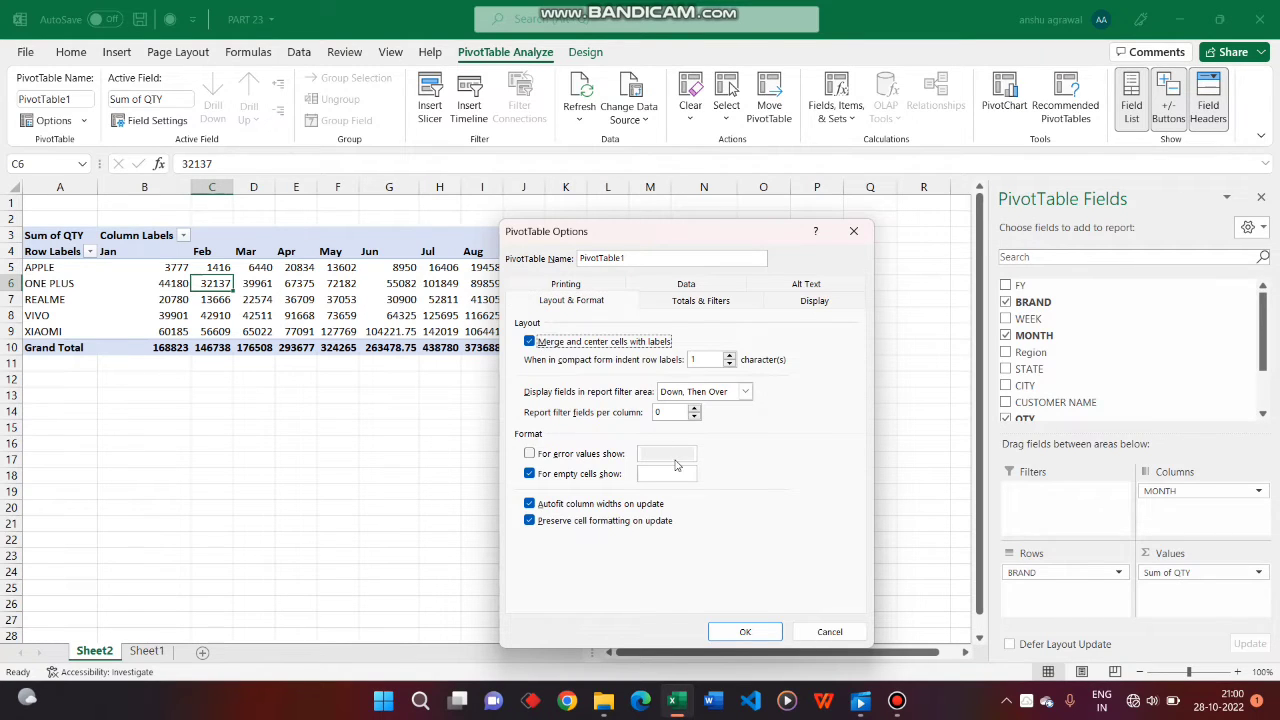
pyautogui.click(740, 632)
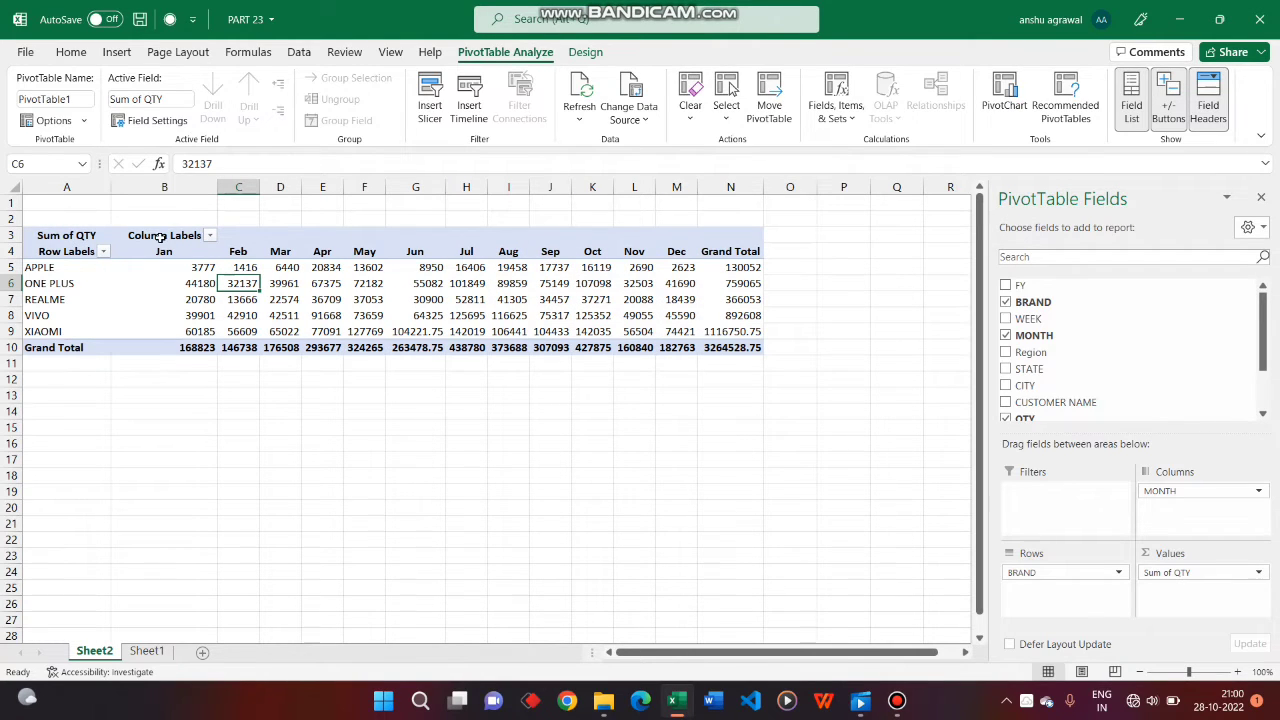
pyautogui.click(50, 120)
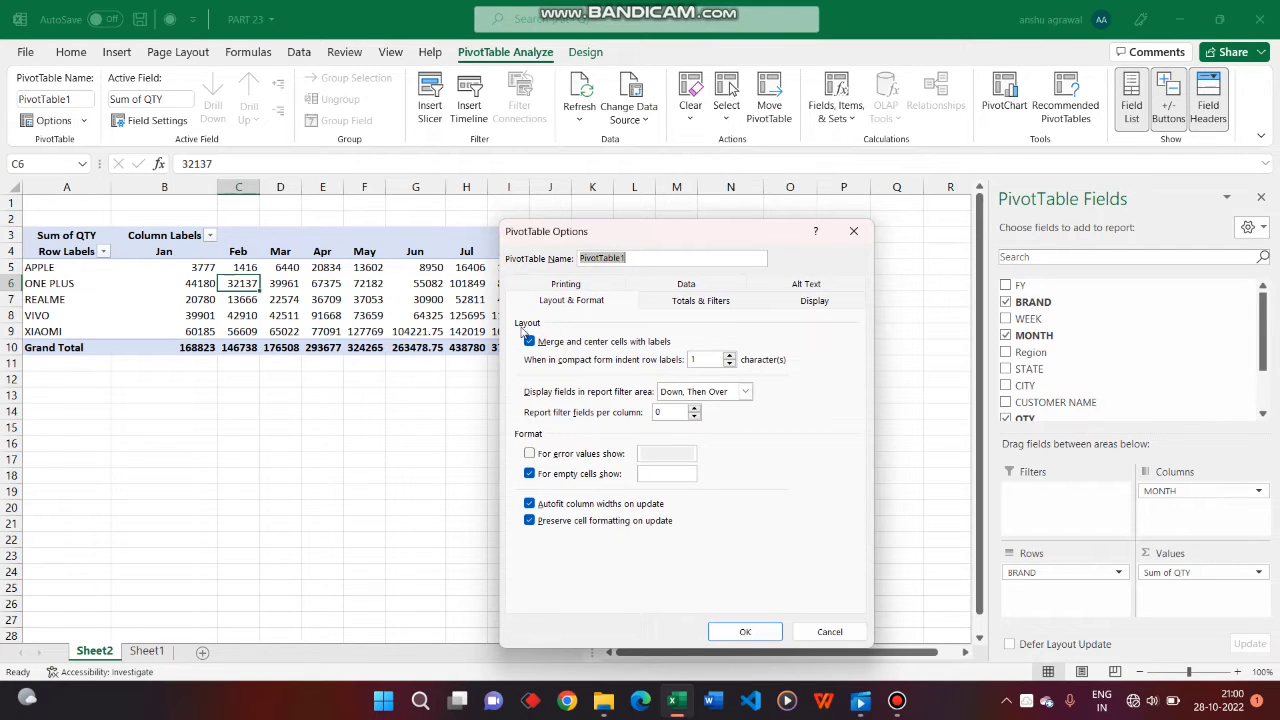
pyautogui.click(529, 341)
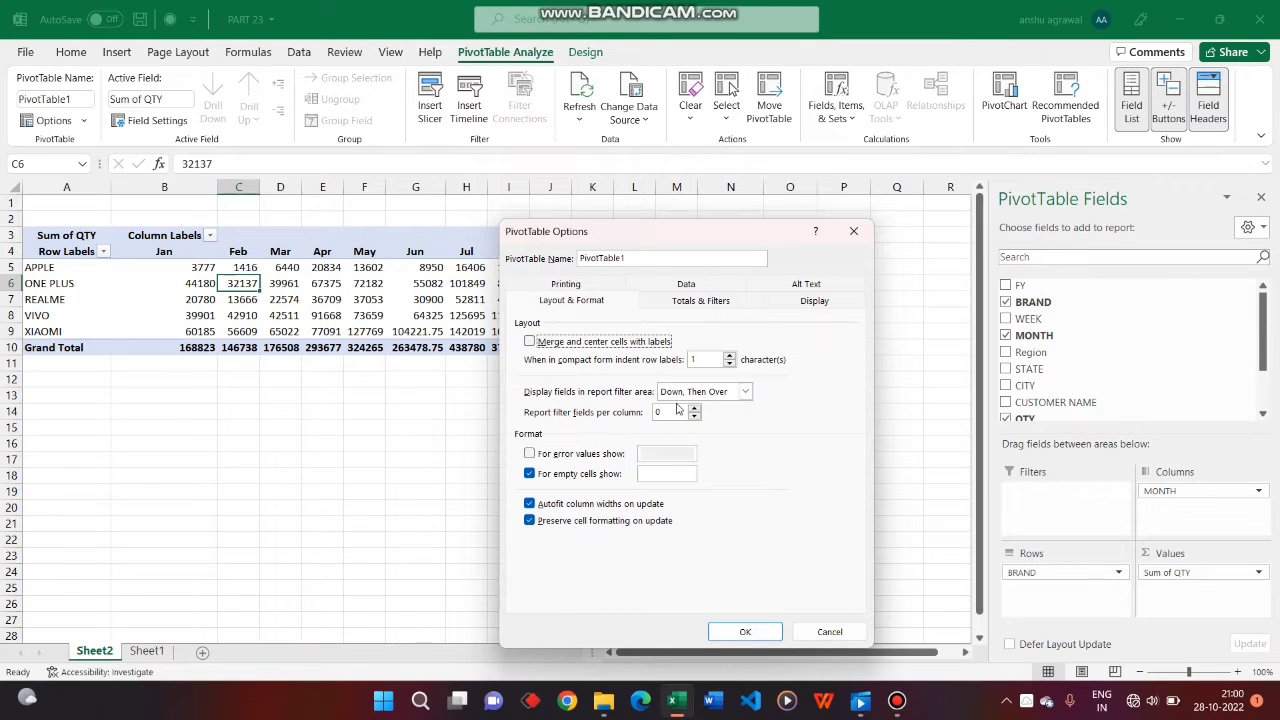
pyautogui.click(614, 454)
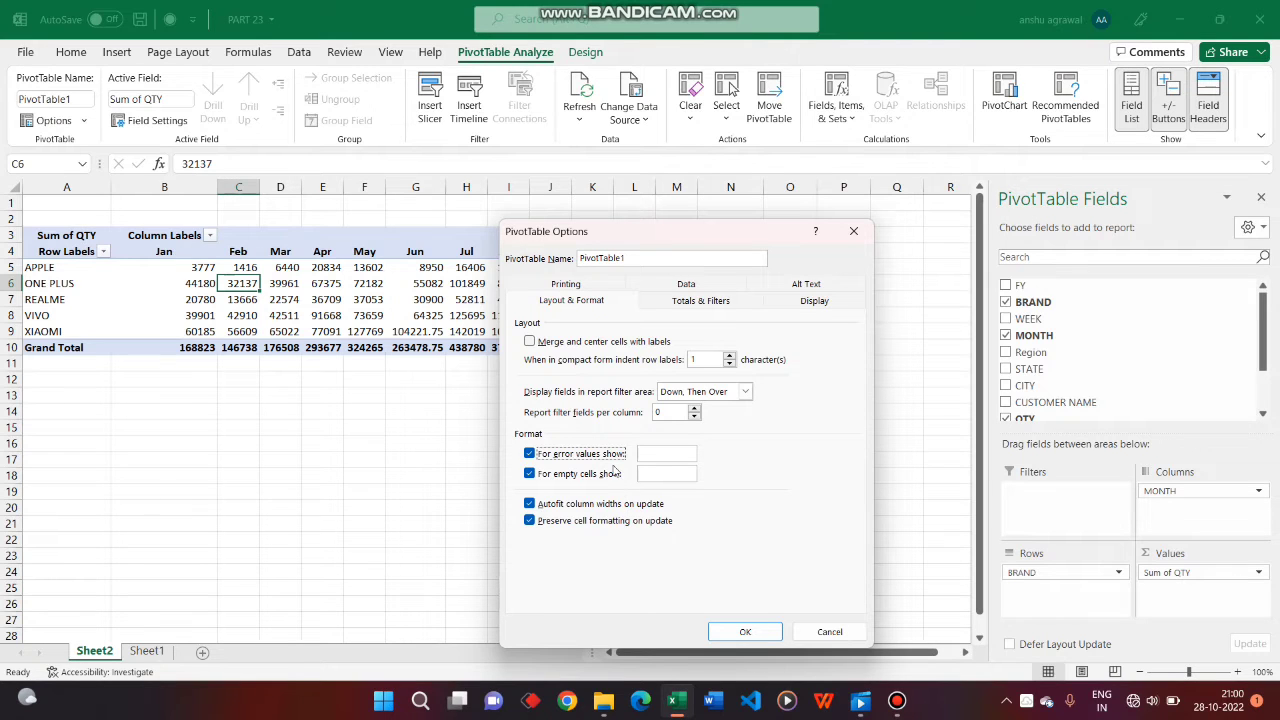
pyautogui.click(655, 457)
pyautogui.click(820, 632)
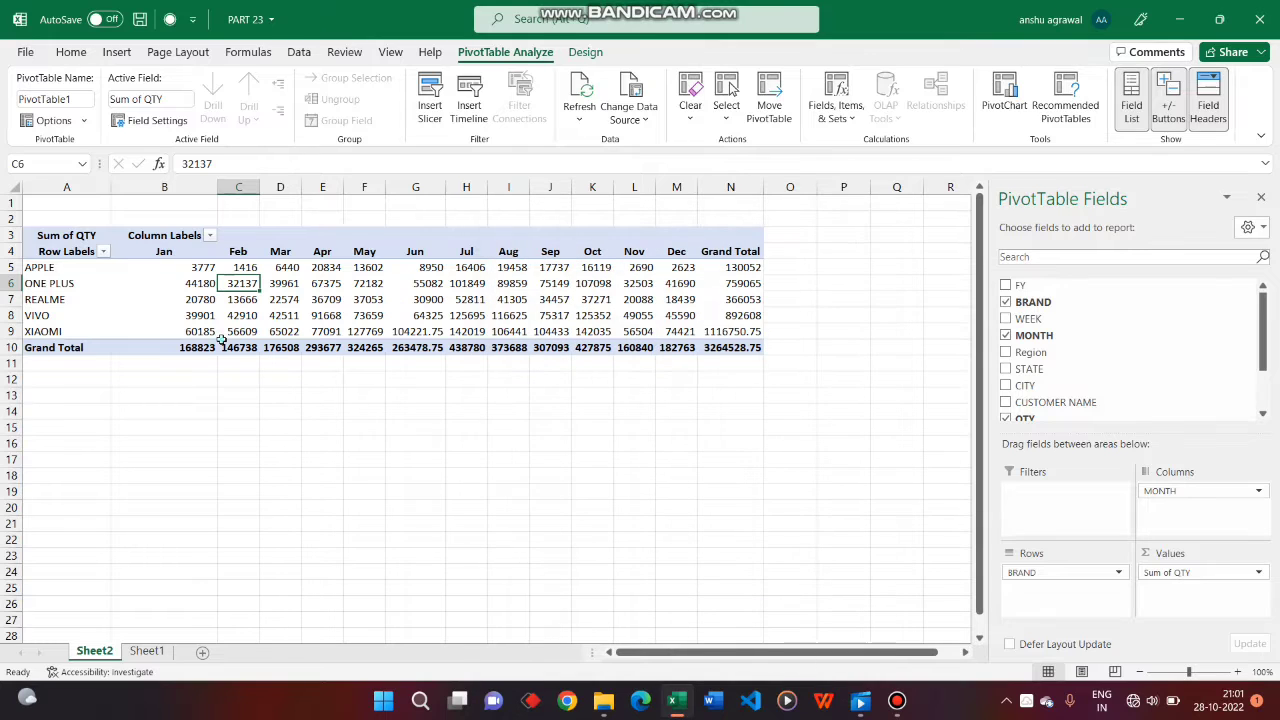
# Step: Add the STATE field to the pivot table's Rows area below BRAND
pyautogui.click(222, 341)
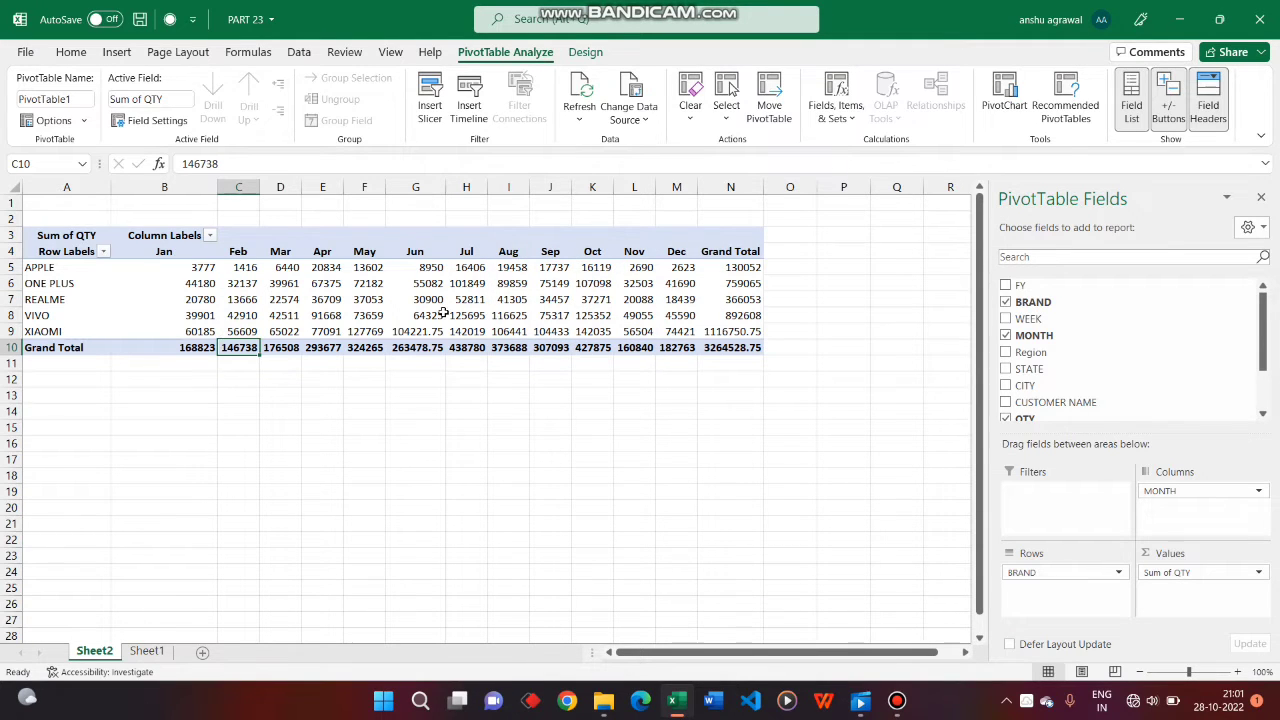
pyautogui.click(132, 290)
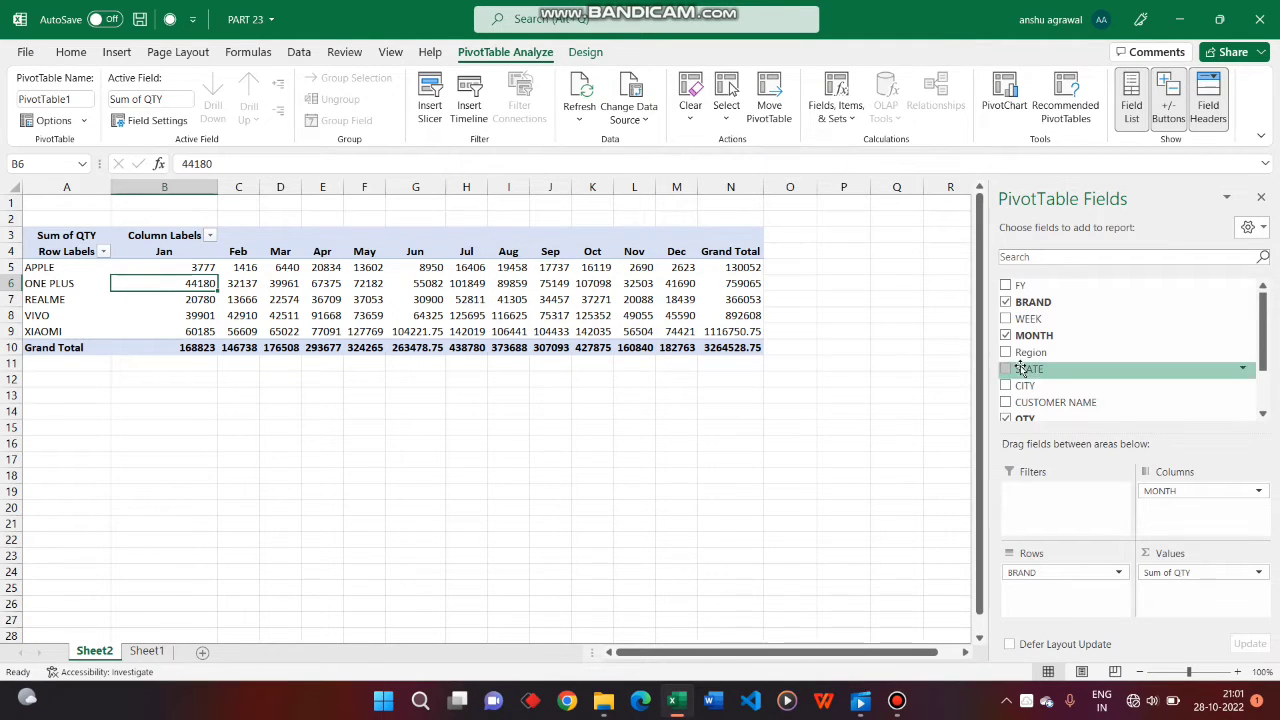
pyautogui.moveTo(1030, 372); pyautogui.dragTo(1045, 592)
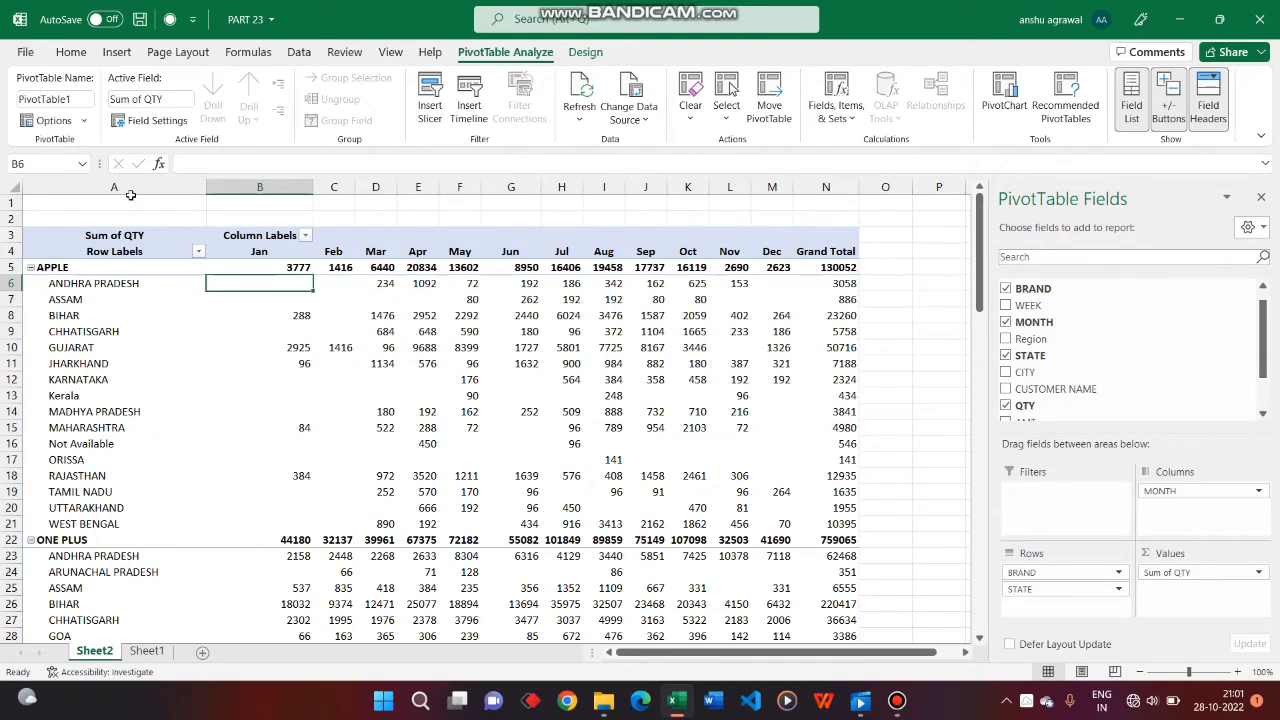
# Step: Set the pivot table's empty cells to show 0 and check the filled cells down the report
pyautogui.click(50, 120)
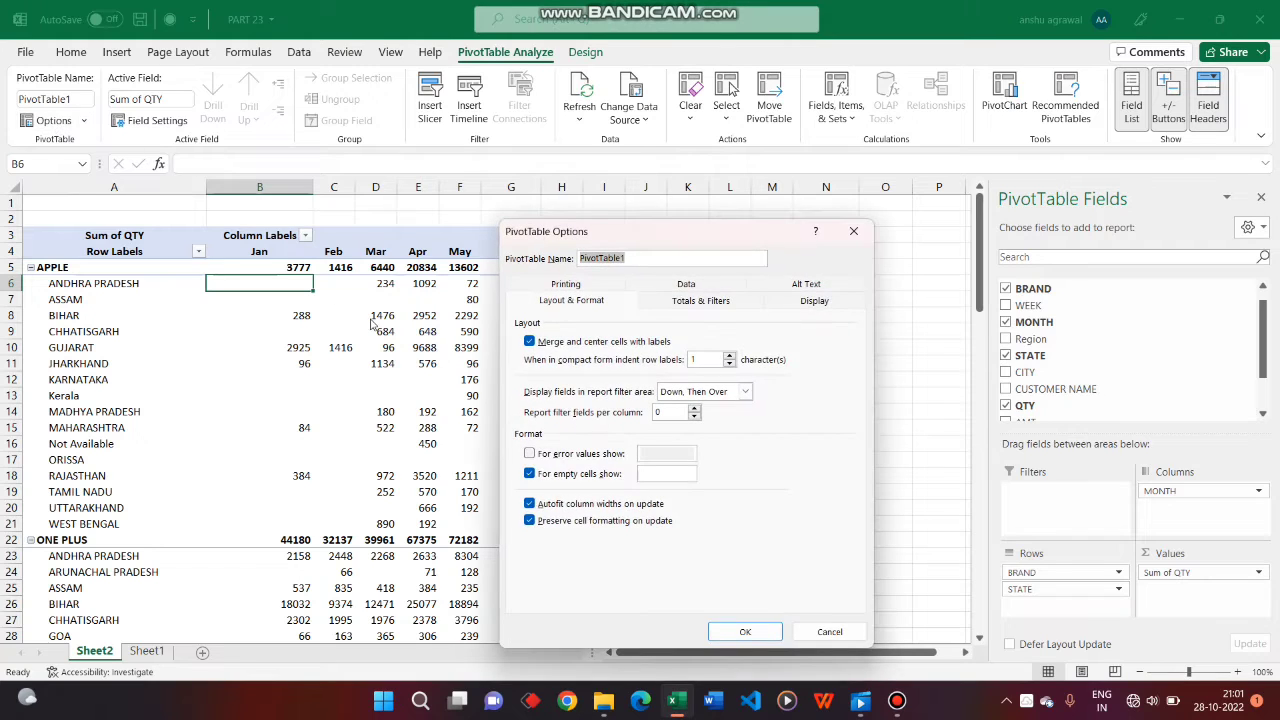
pyautogui.click(656, 475)
pyautogui.click(768, 636)
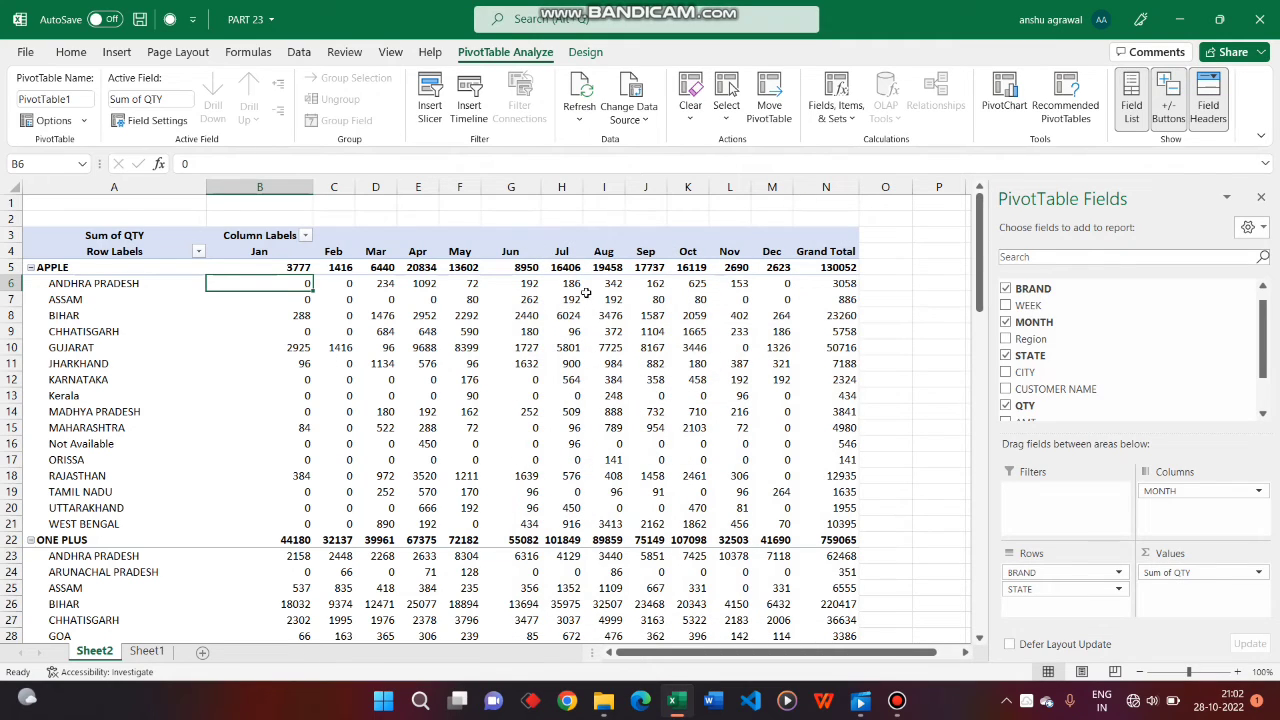
pyautogui.scroll(-4, 535, 457)
pyautogui.scroll(-1, 533, 459)
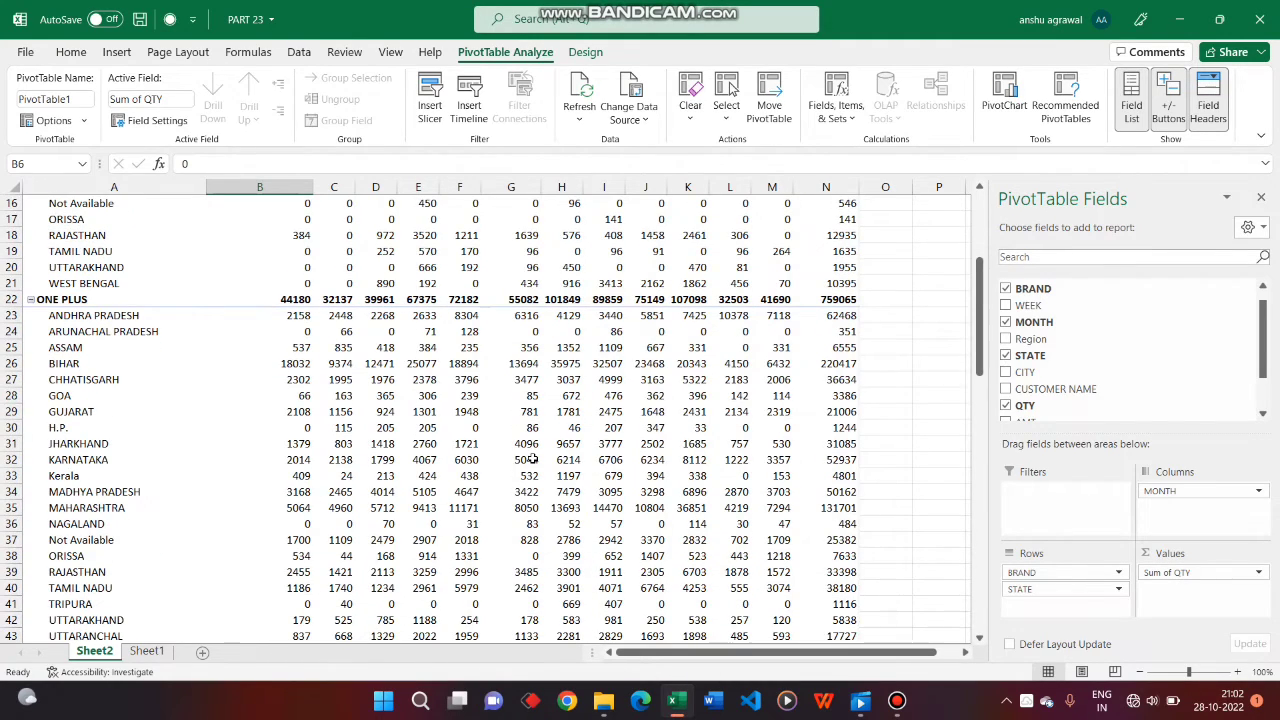
pyautogui.scroll(-1, 533, 459)
pyautogui.scroll(6, 533, 459)
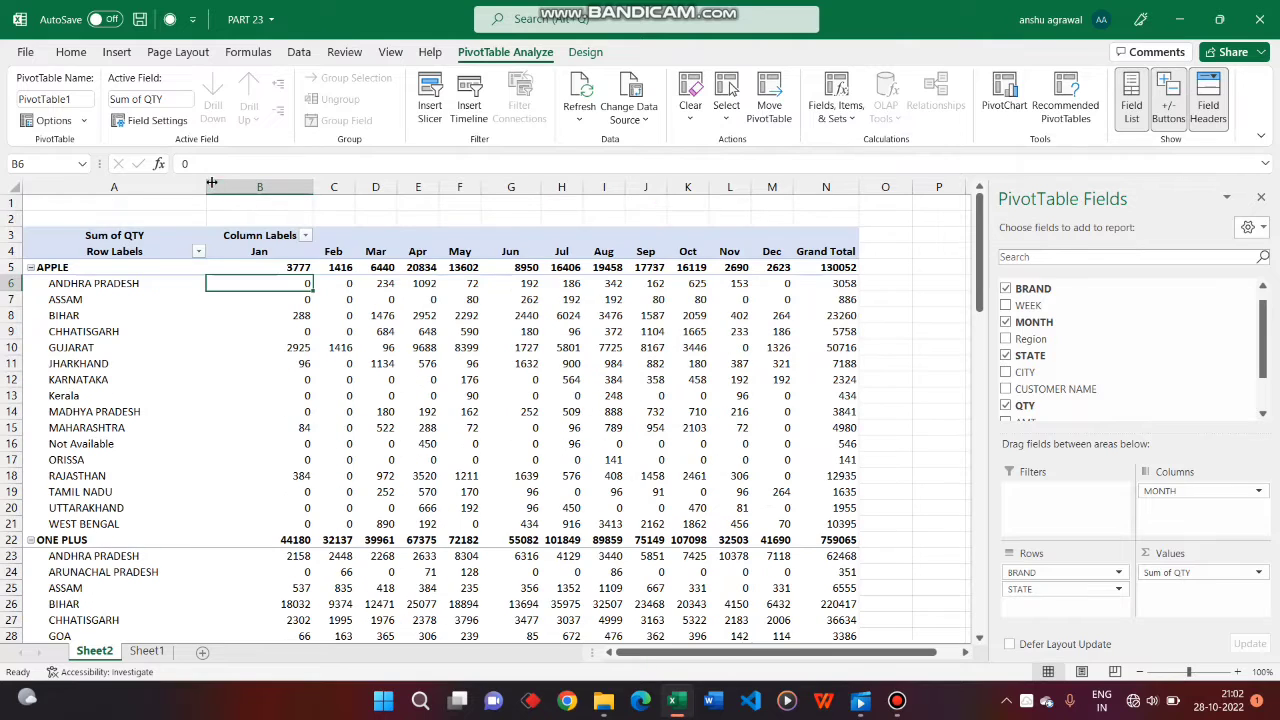
pyautogui.click(48, 120)
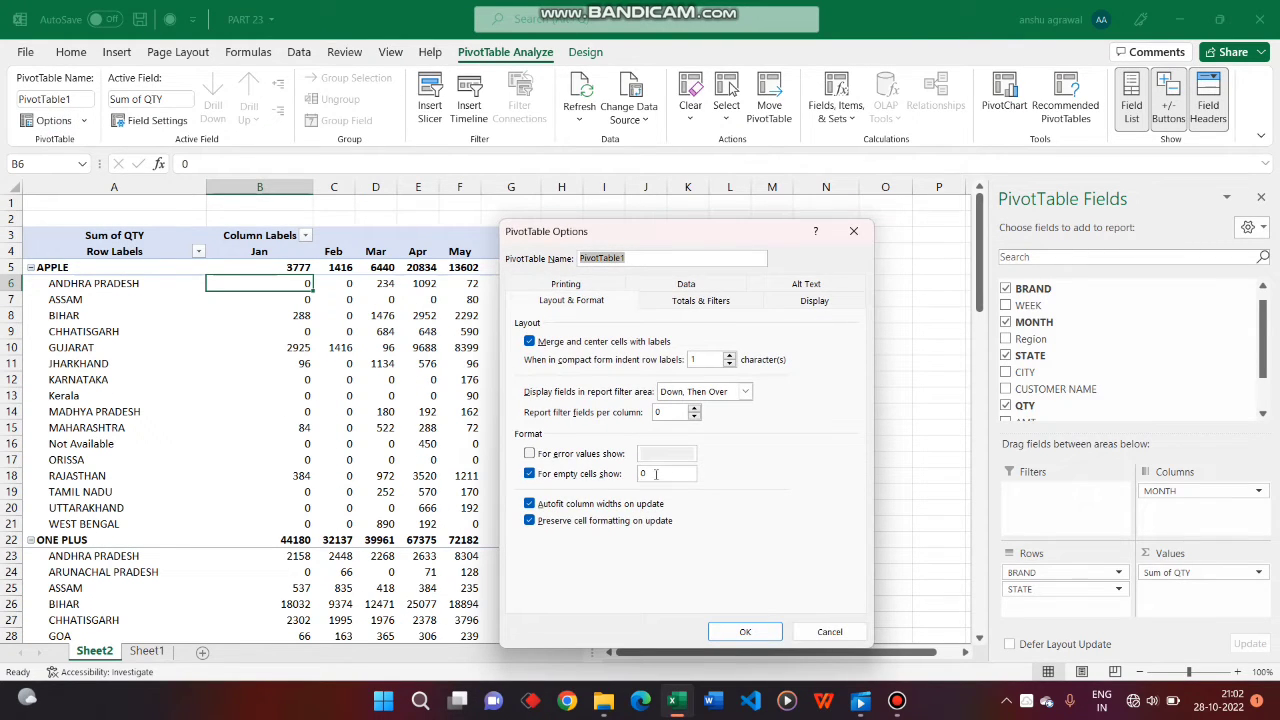
pyautogui.click(641, 476)
pyautogui.click(815, 634)
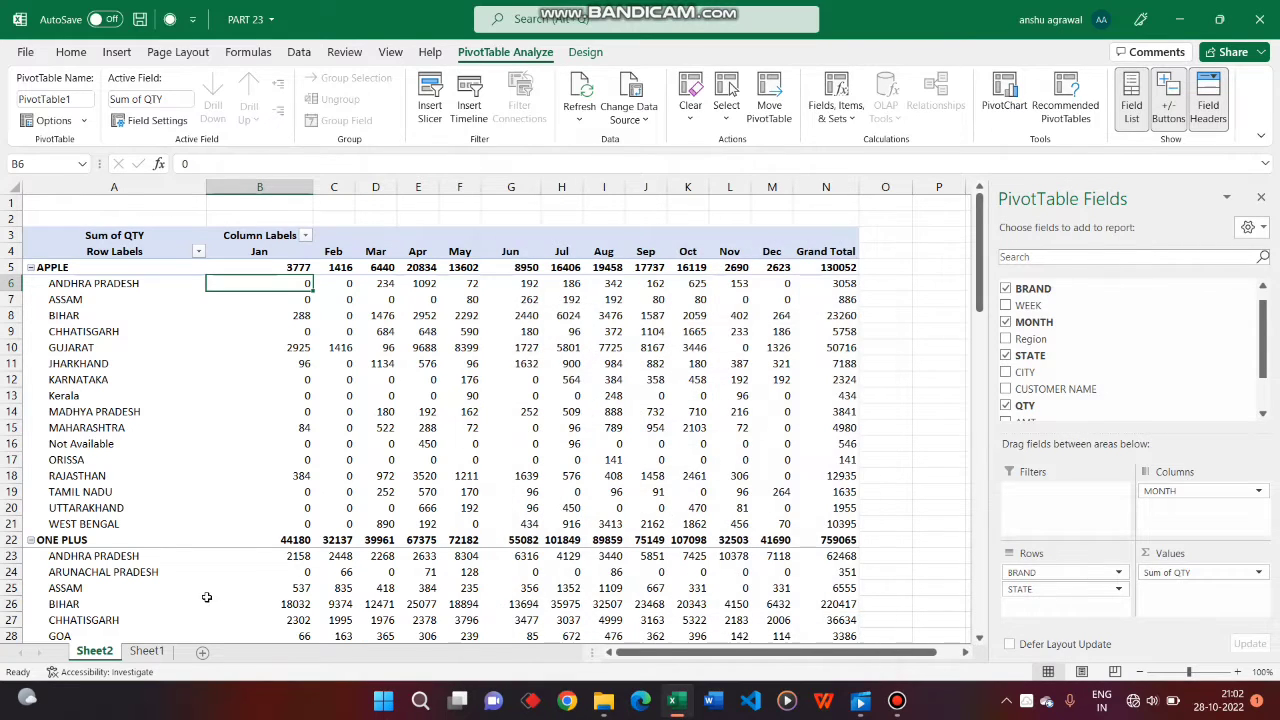
# Step: Change the QTY value in cell I2 of Sheet1 to 10000
pyautogui.click(150, 652)
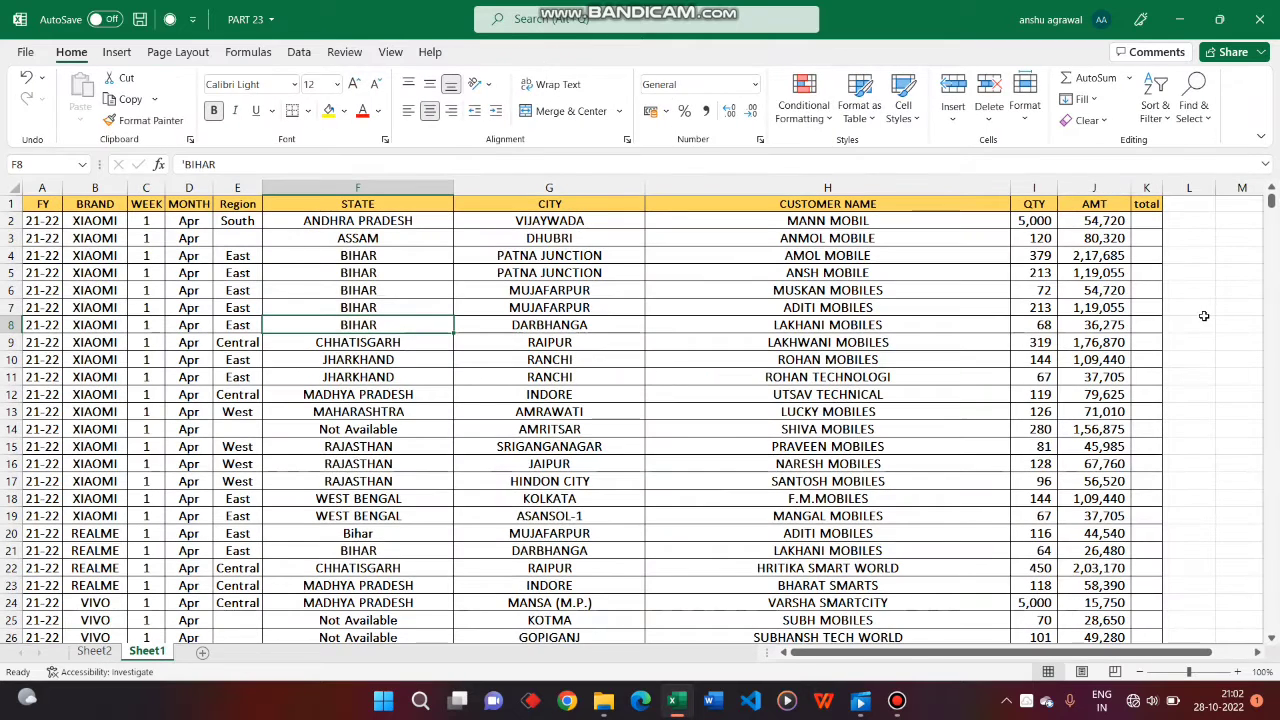
pyautogui.click(1035, 221)
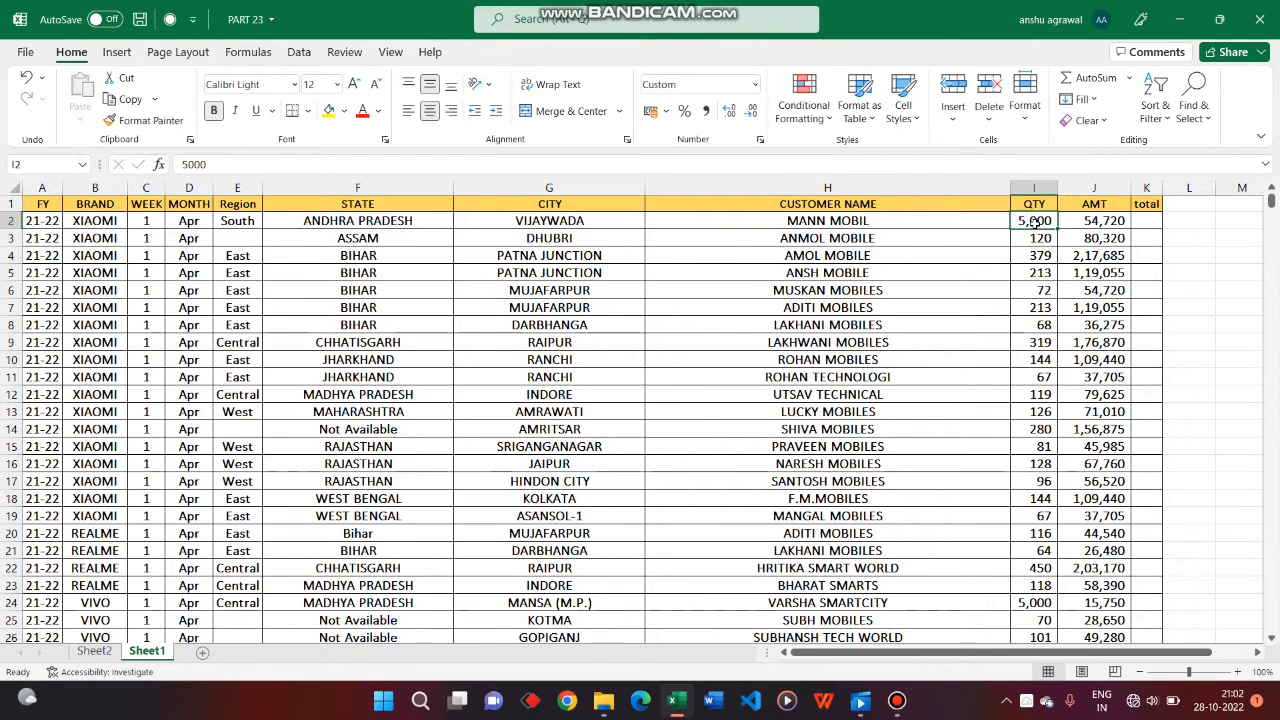
pyautogui.write('10000')
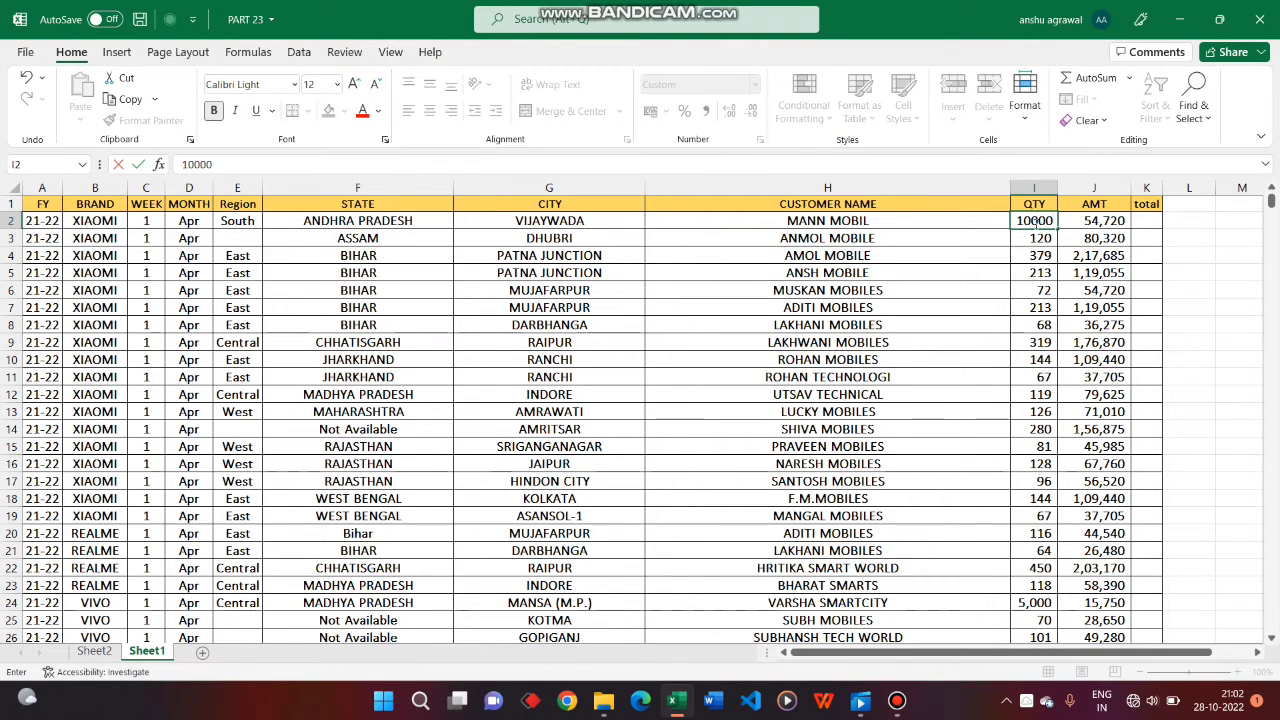
pyautogui.click(889, 277)
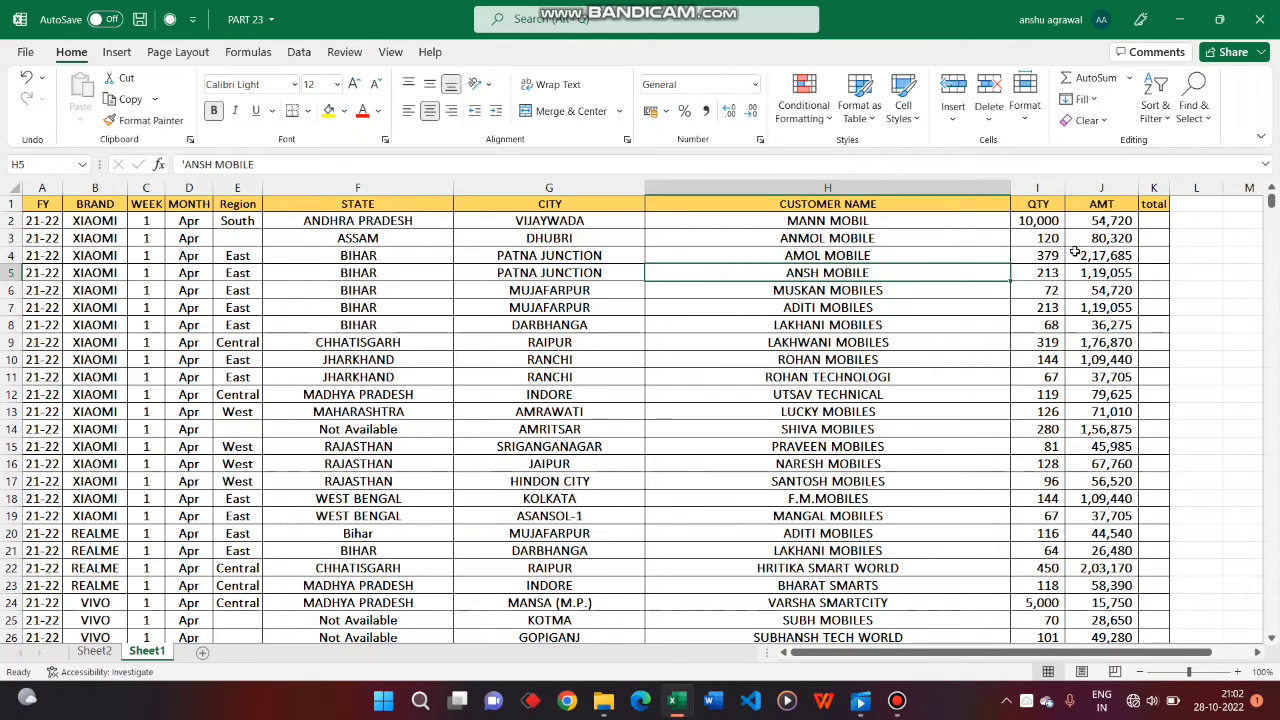
# Step: Collapse the state rows under APPLE, ONE PLUS, REALME, VIVO and XIAOMI in the Sheet2 pivot table
pyautogui.click(96, 655)
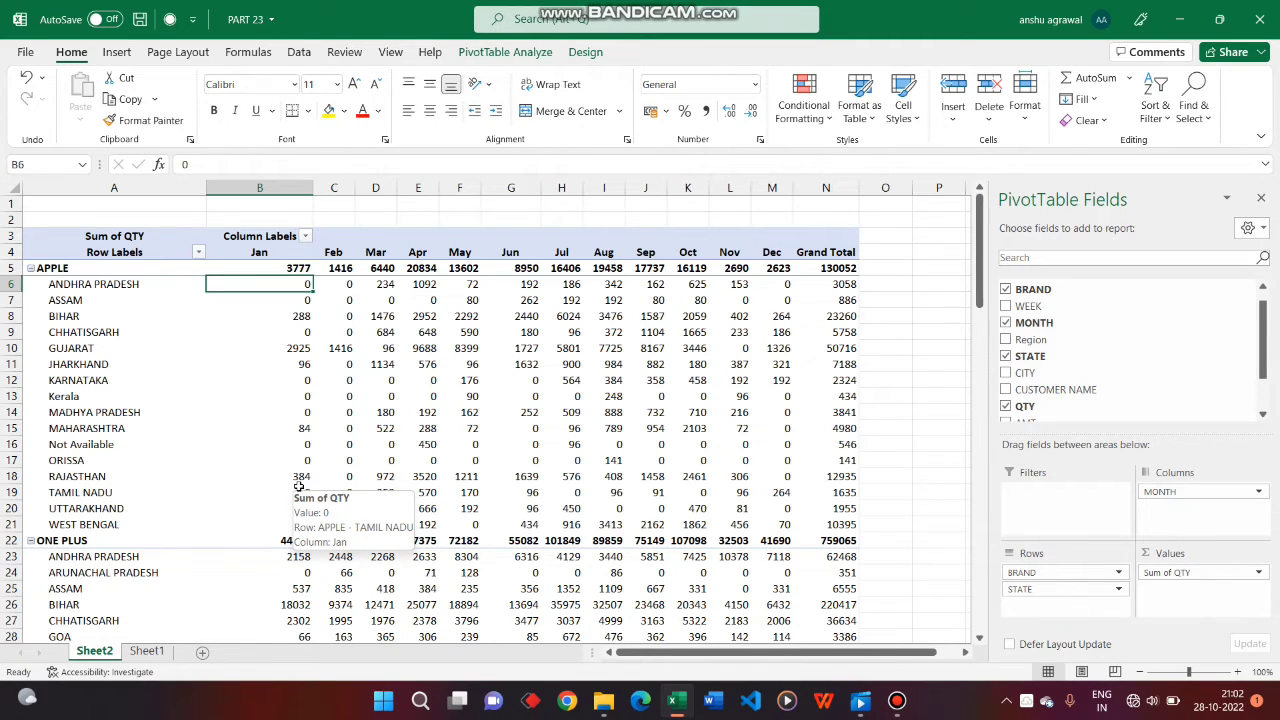
pyautogui.click(31, 268)
pyautogui.click(31, 284)
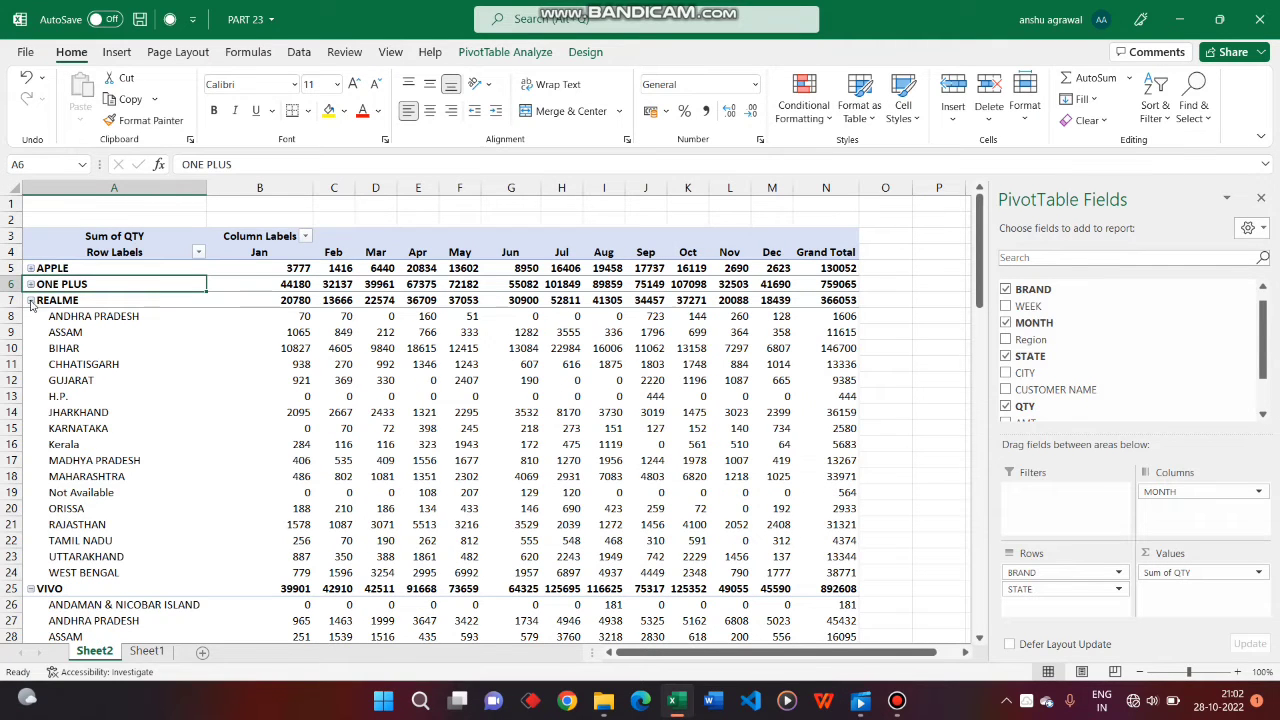
pyautogui.click(31, 300)
pyautogui.click(31, 316)
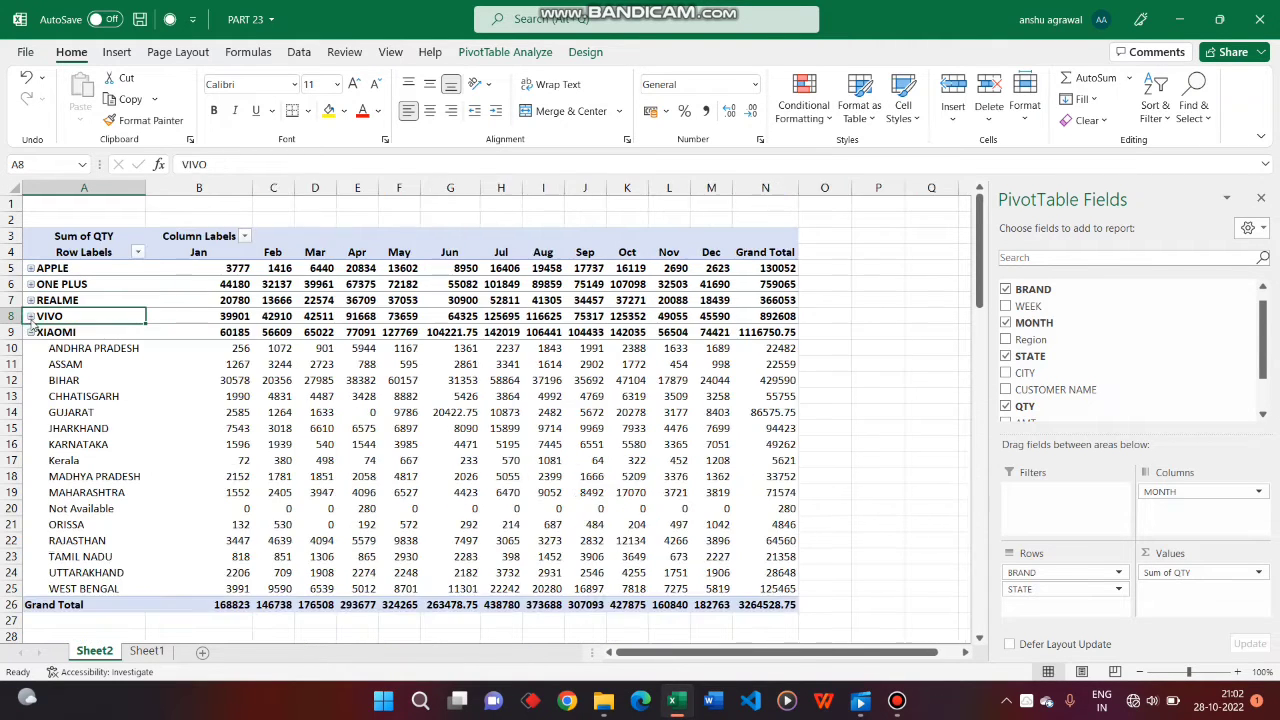
pyautogui.click(31, 332)
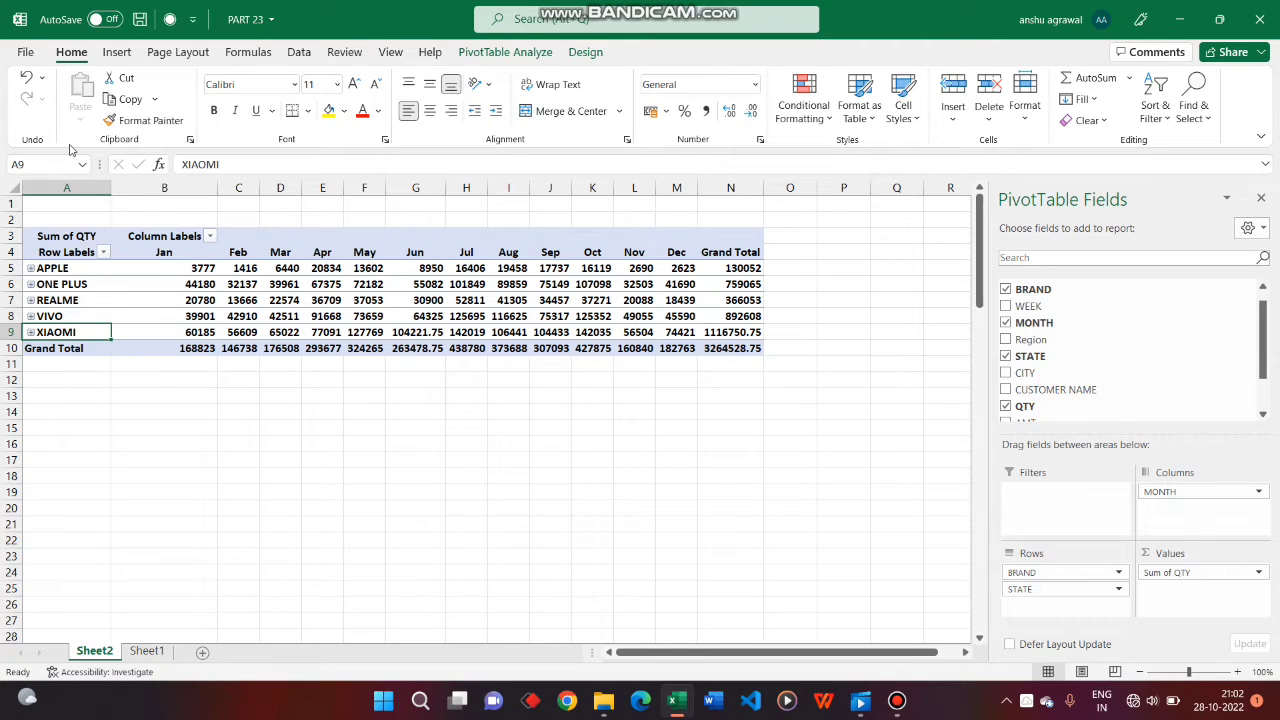
# Step: Toggle autofitting column widths on update off and back on in the PivotTable options and confirm
pyautogui.click(490, 52)
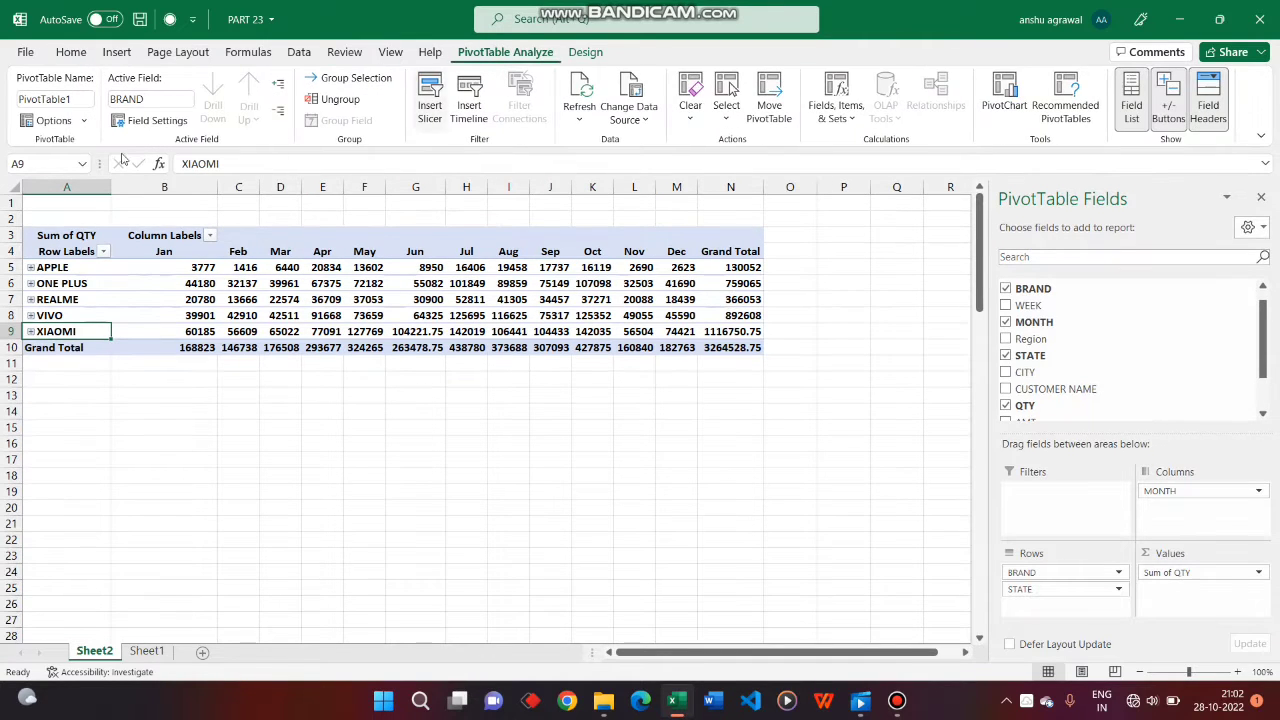
pyautogui.click(50, 120)
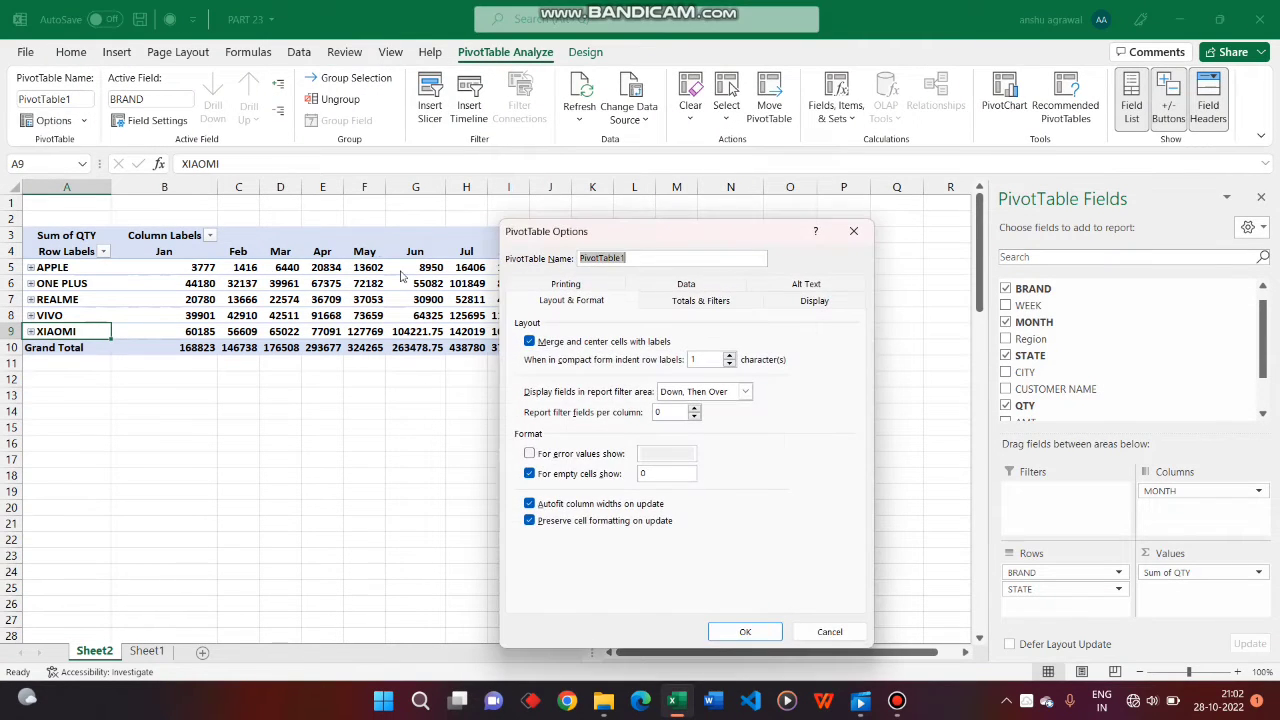
pyautogui.click(590, 505)
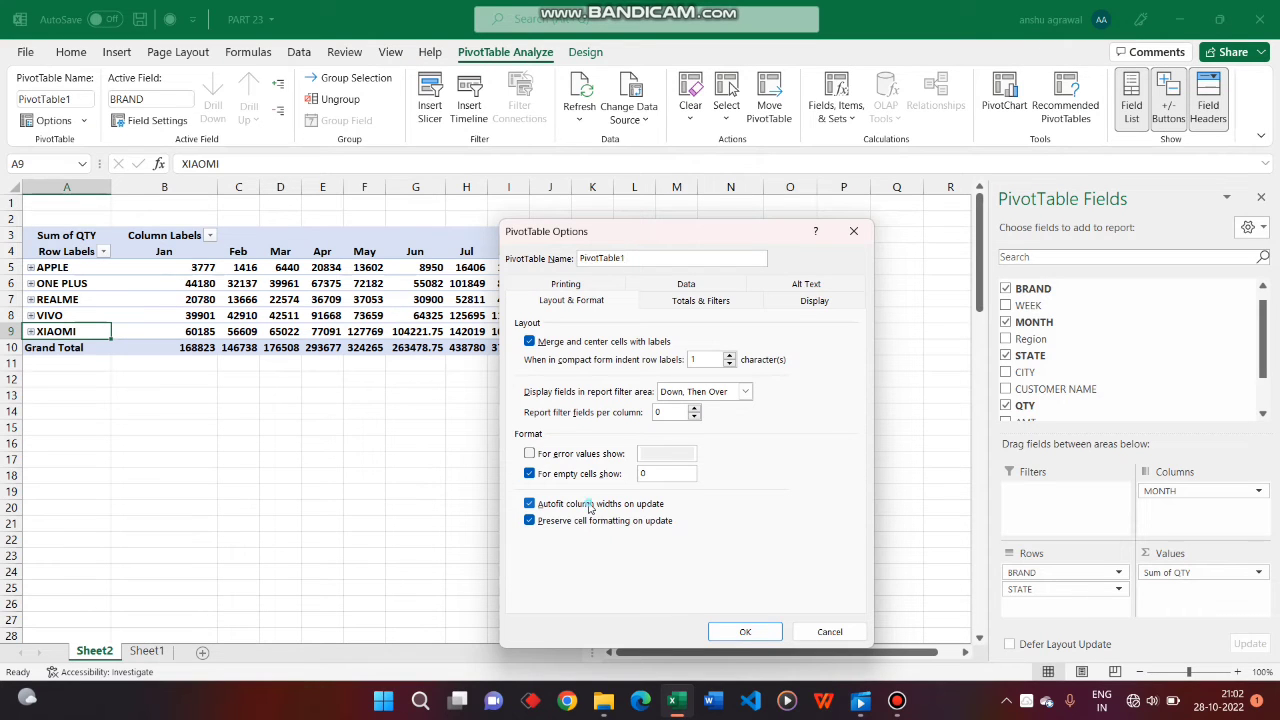
pyautogui.click(590, 505)
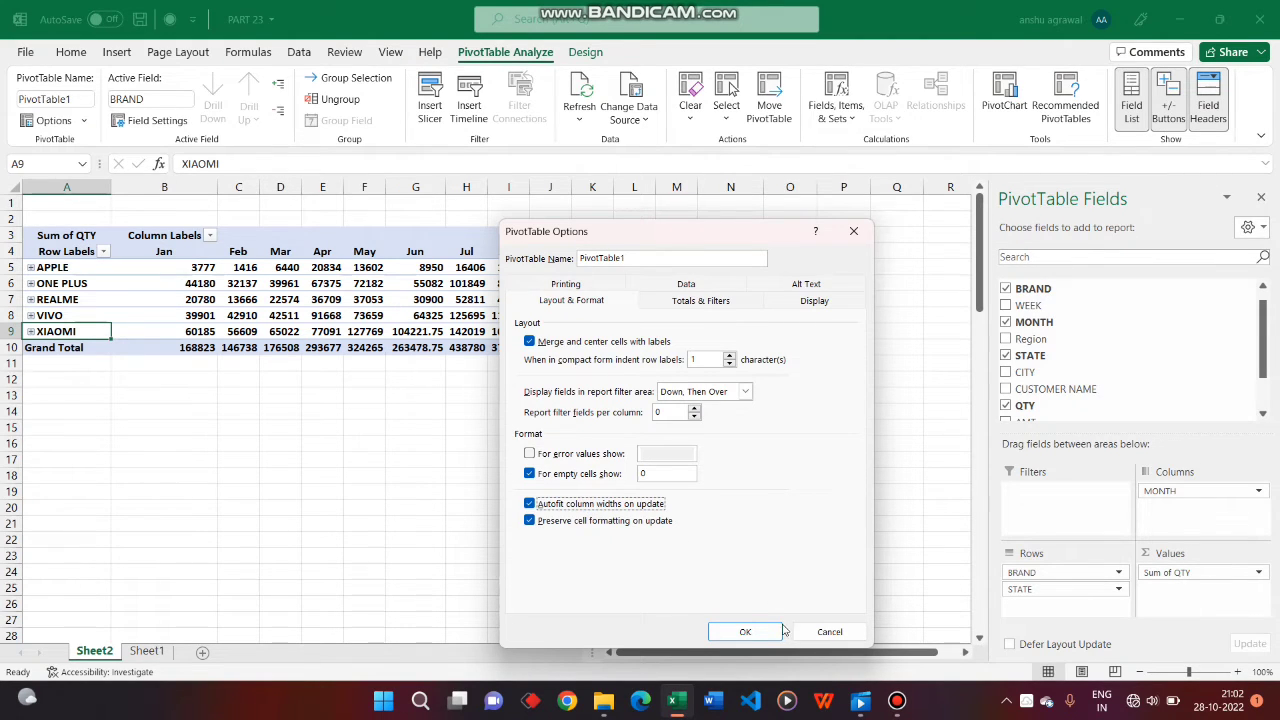
pyautogui.click(745, 632)
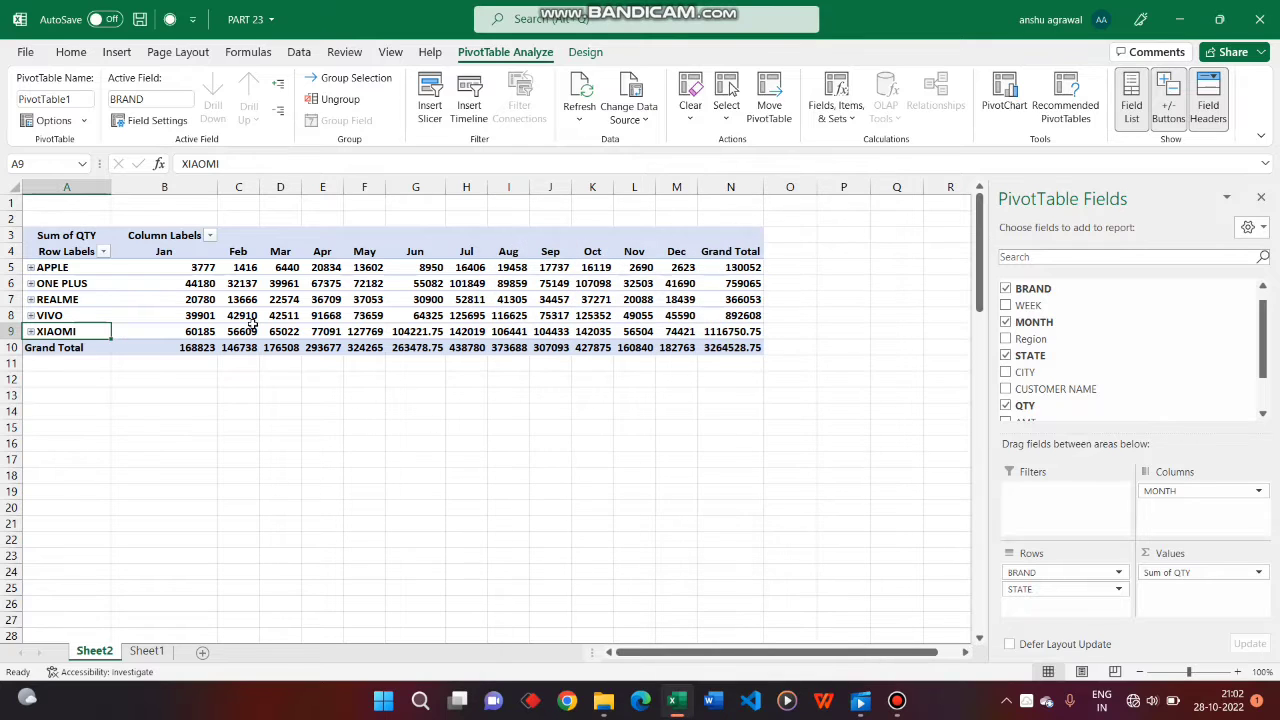
# Step: Change the QTY value in cell I6 of Sheet1 to 78
pyautogui.click(204, 270)
pyautogui.click(147, 651)
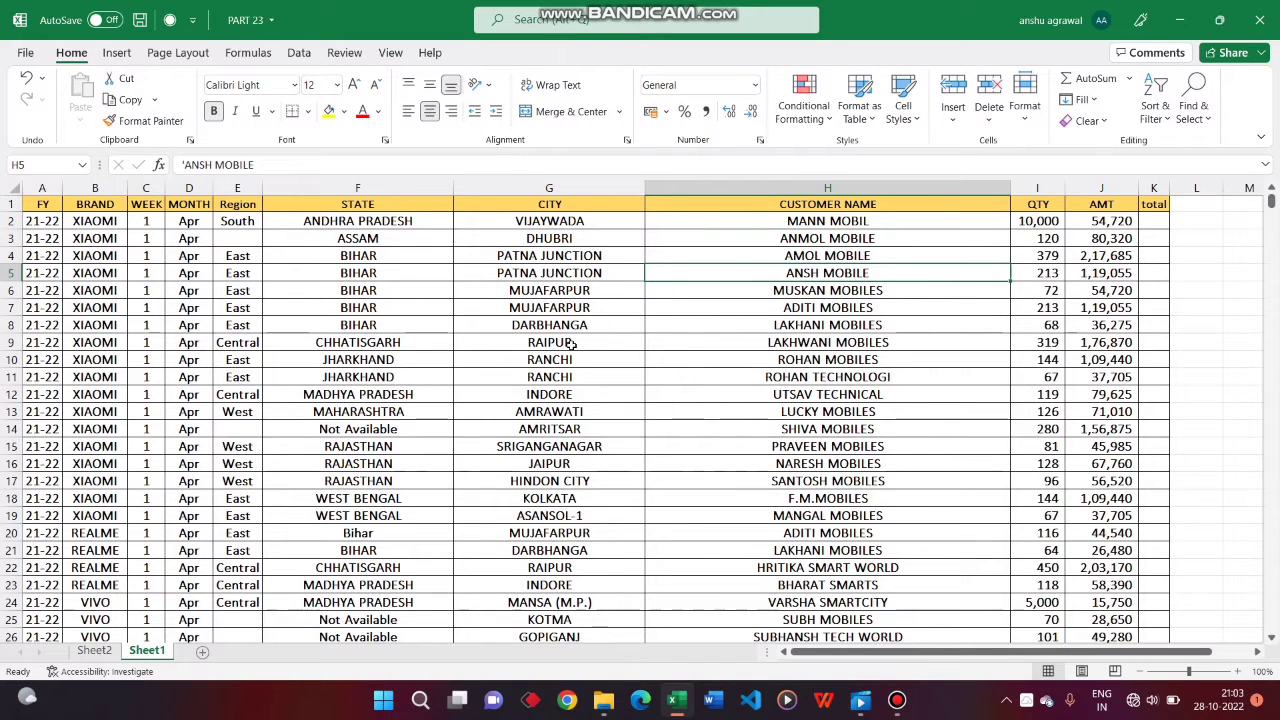
pyautogui.click(100, 274)
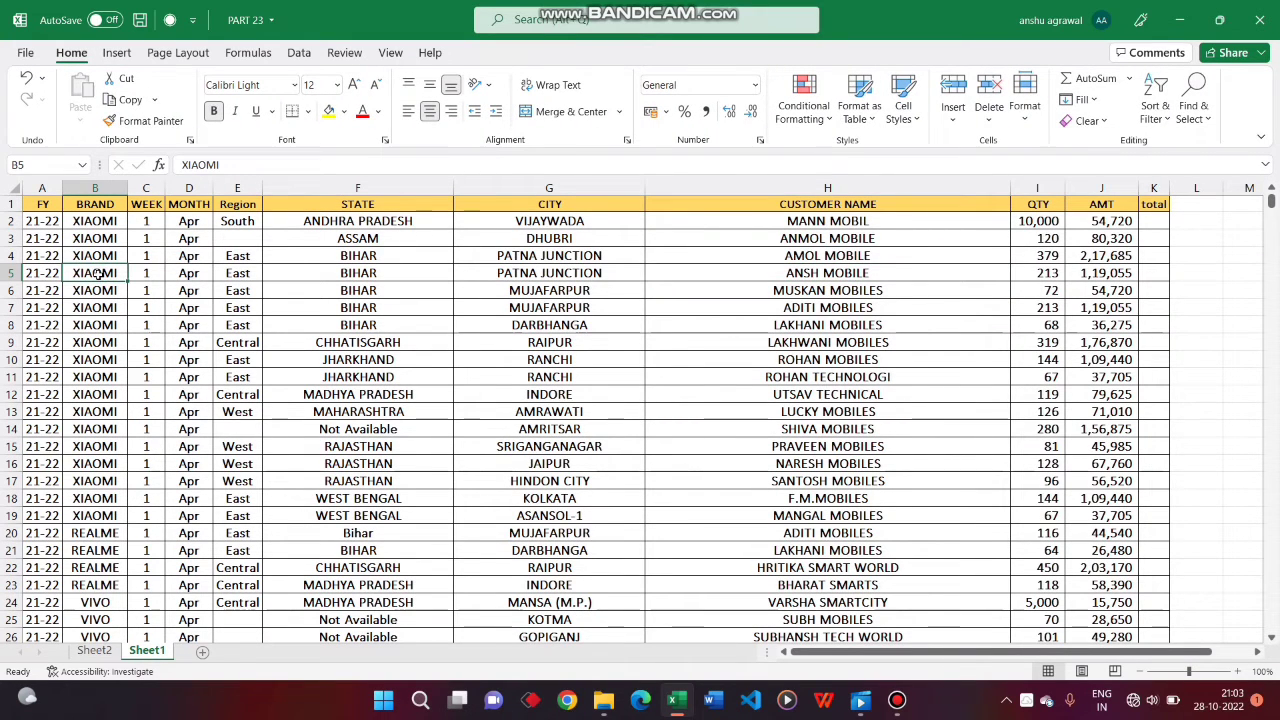
pyautogui.click(1030, 299)
pyautogui.write('78')
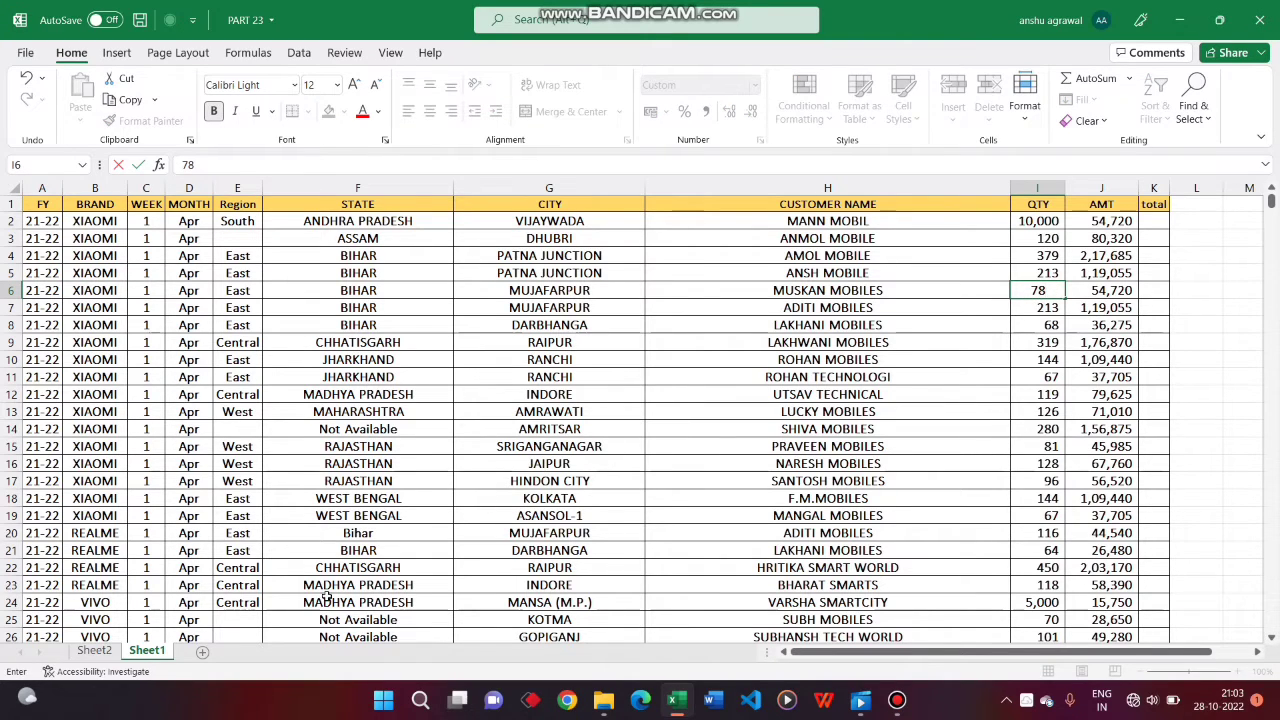
# Step: Refresh all data sources so the Sheet2 pivot table picks up the QTY changes made in Sheet1
pyautogui.click(90, 657)
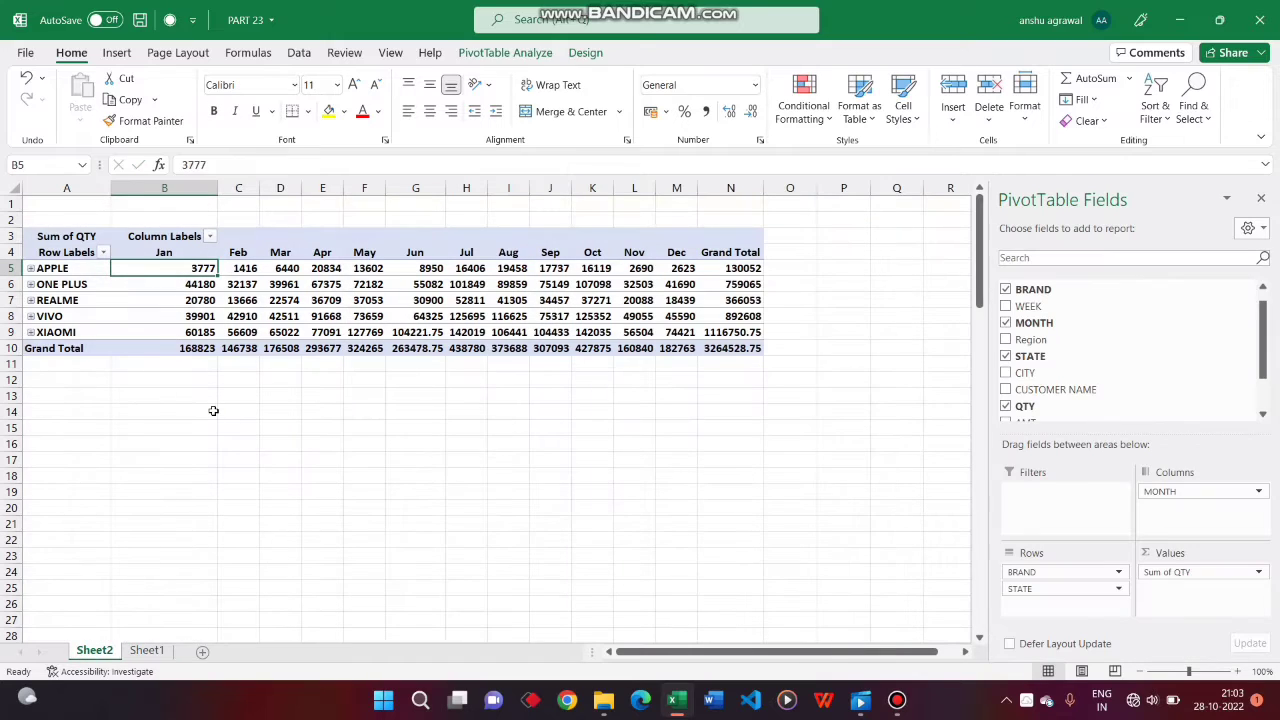
pyautogui.click(198, 333)
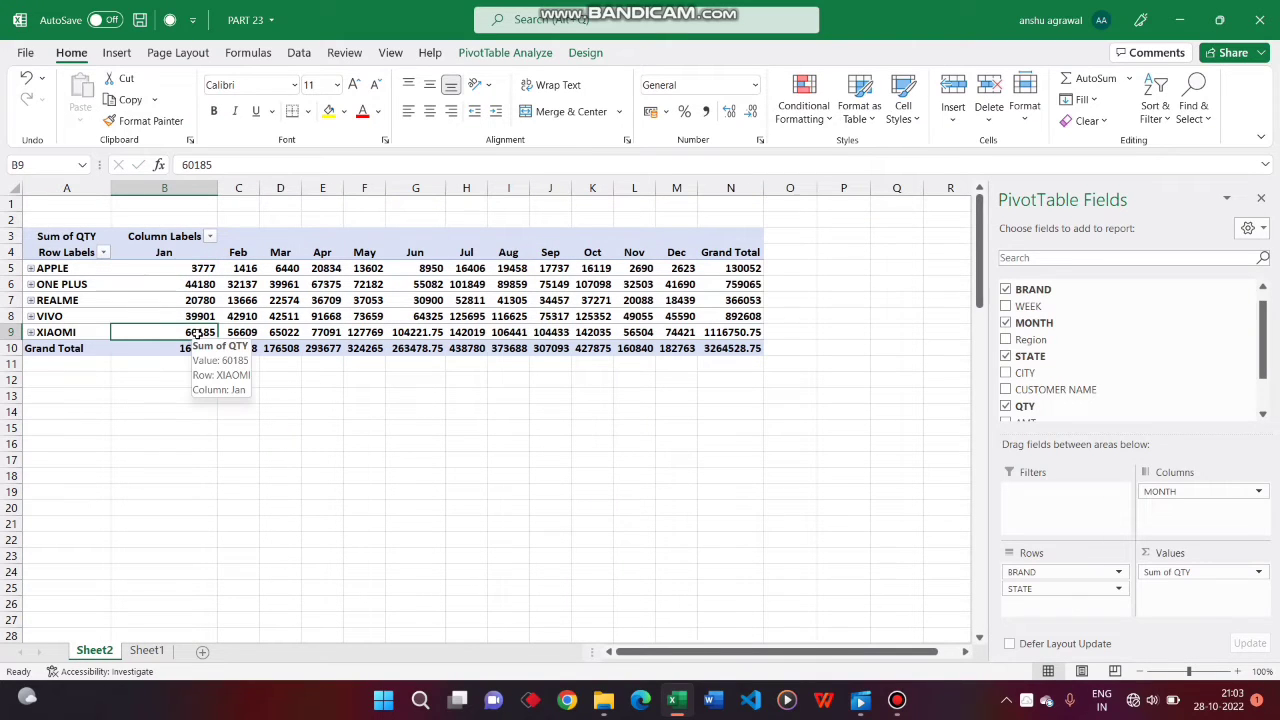
pyautogui.click(531, 54)
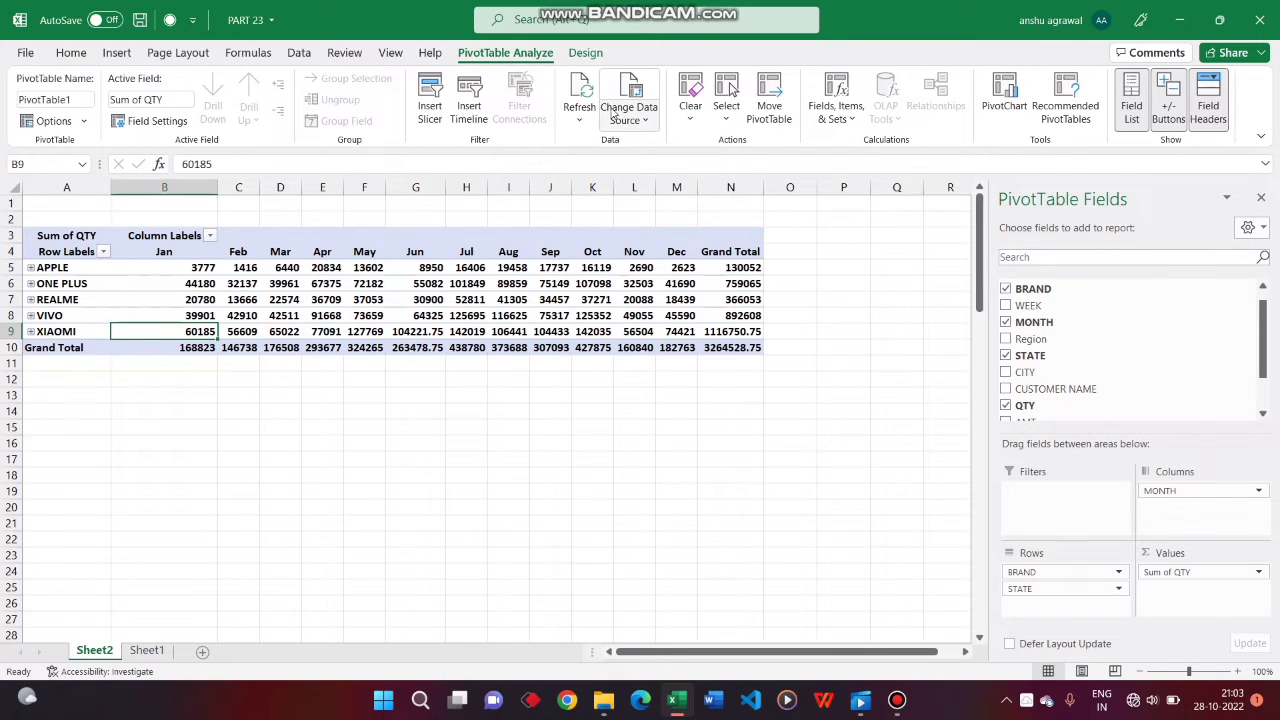
pyautogui.click(570, 122)
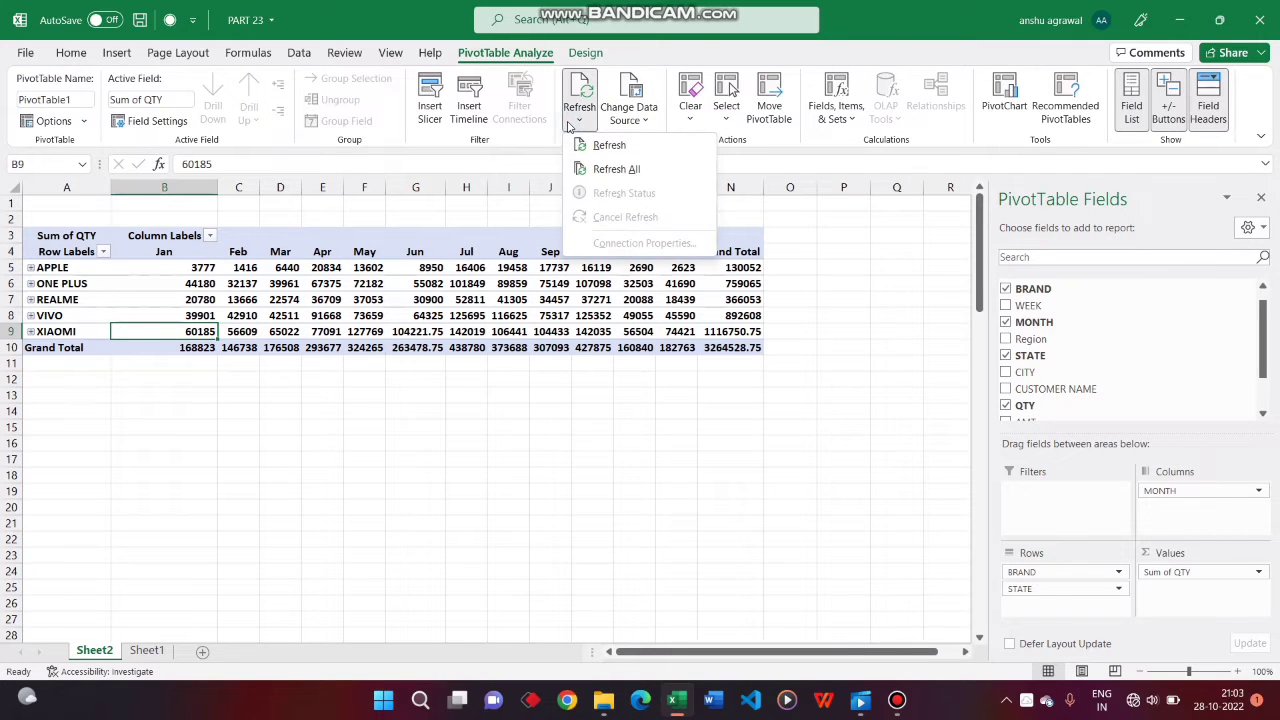
pyautogui.click(610, 169)
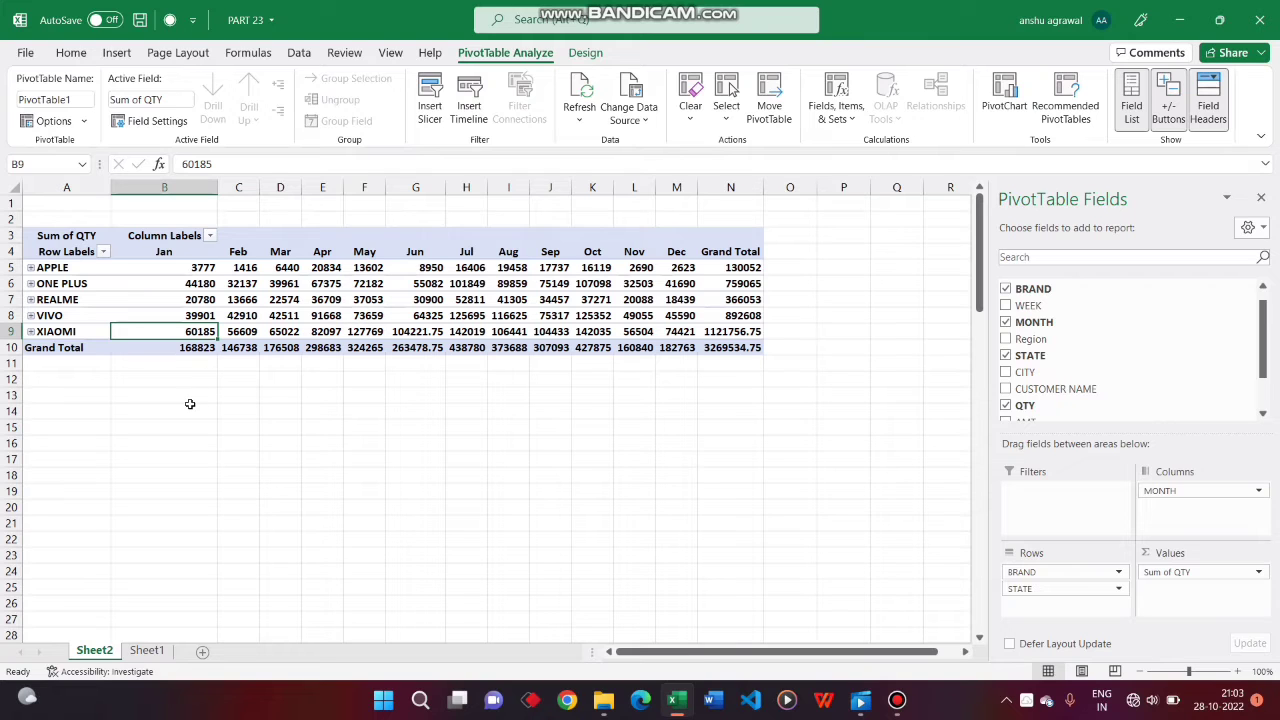
pyautogui.click(149, 656)
pyautogui.click(94, 651)
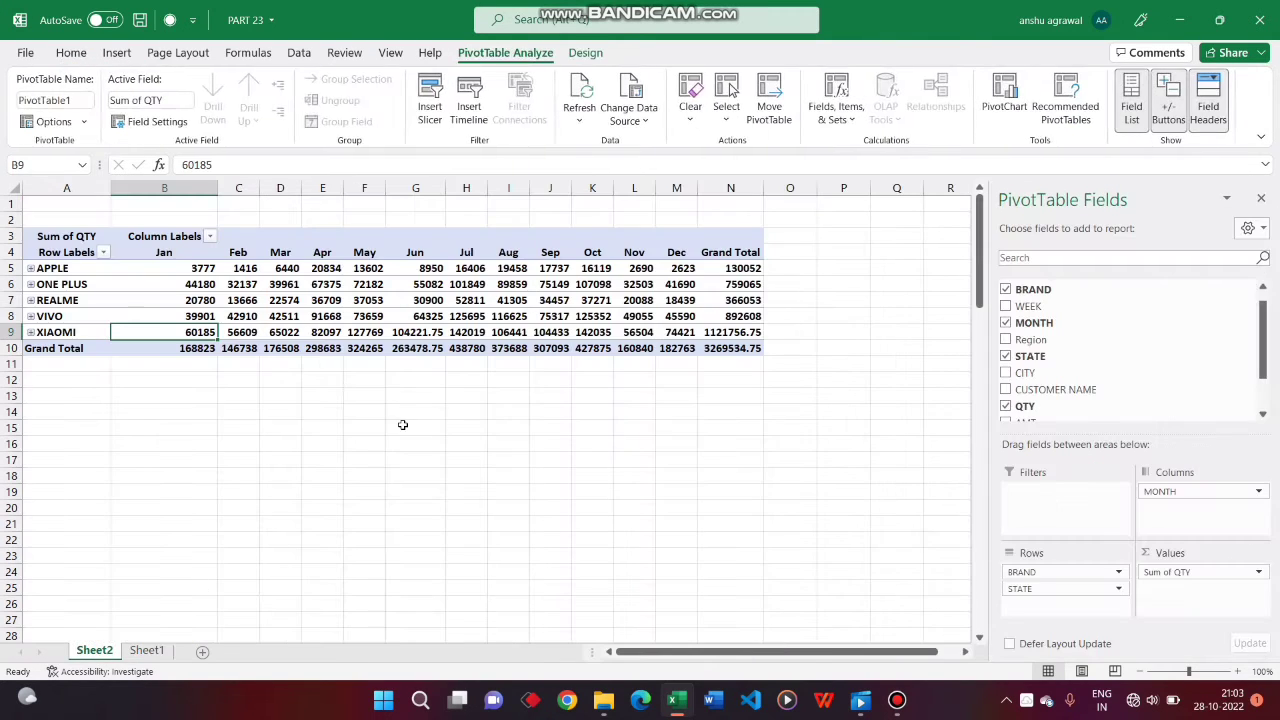
pyautogui.click(580, 118)
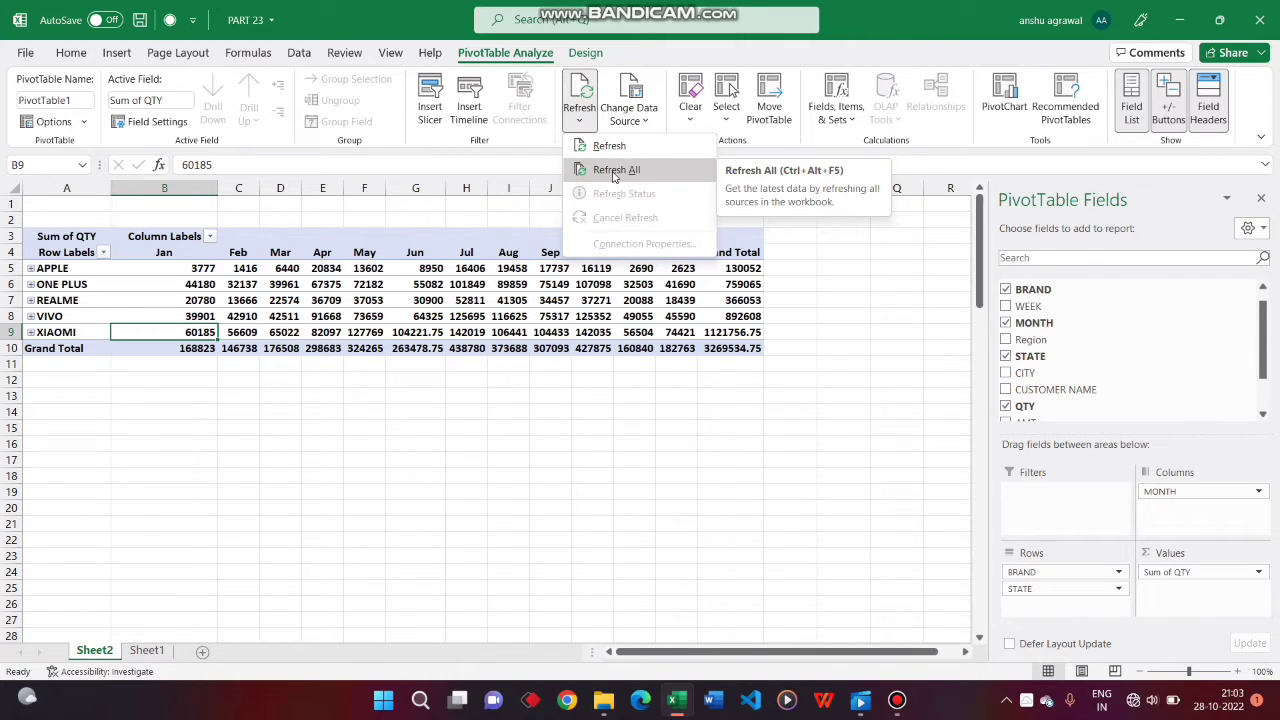
pyautogui.click(143, 652)
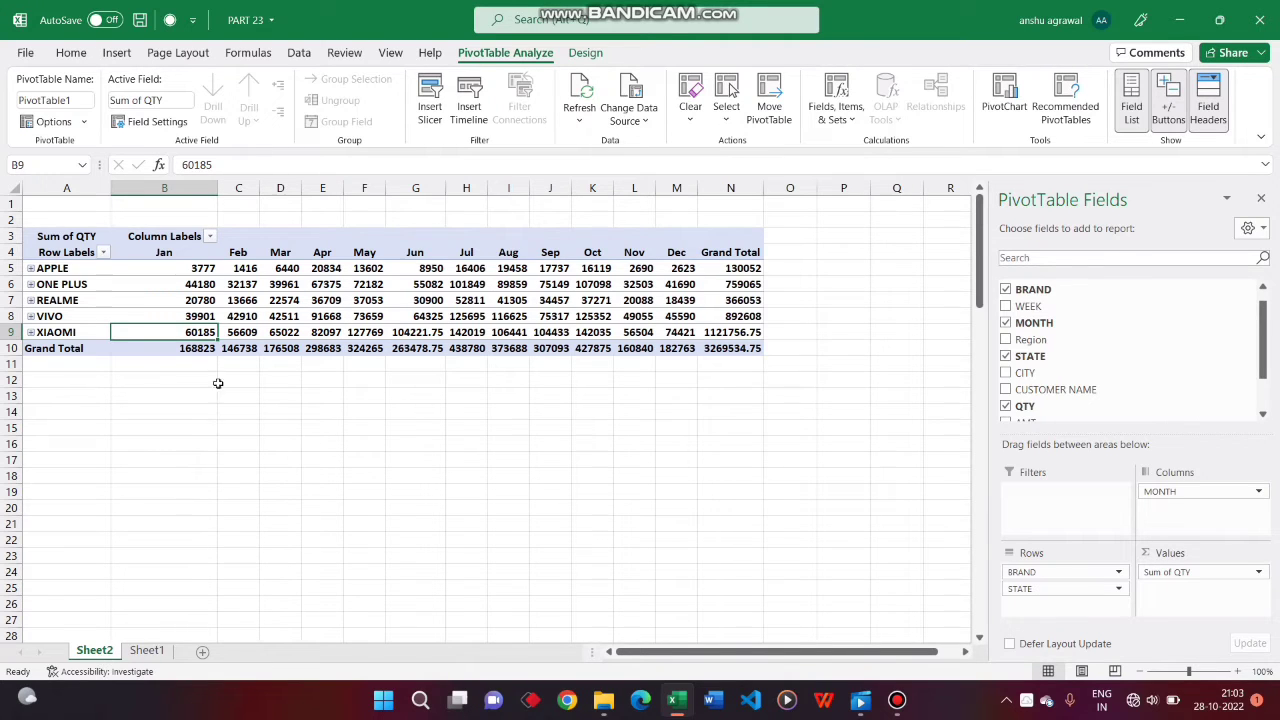
# Step: Turn off grand totals for both rows and columns in the PivotTable options and apply the change
pyautogui.click(48, 121)
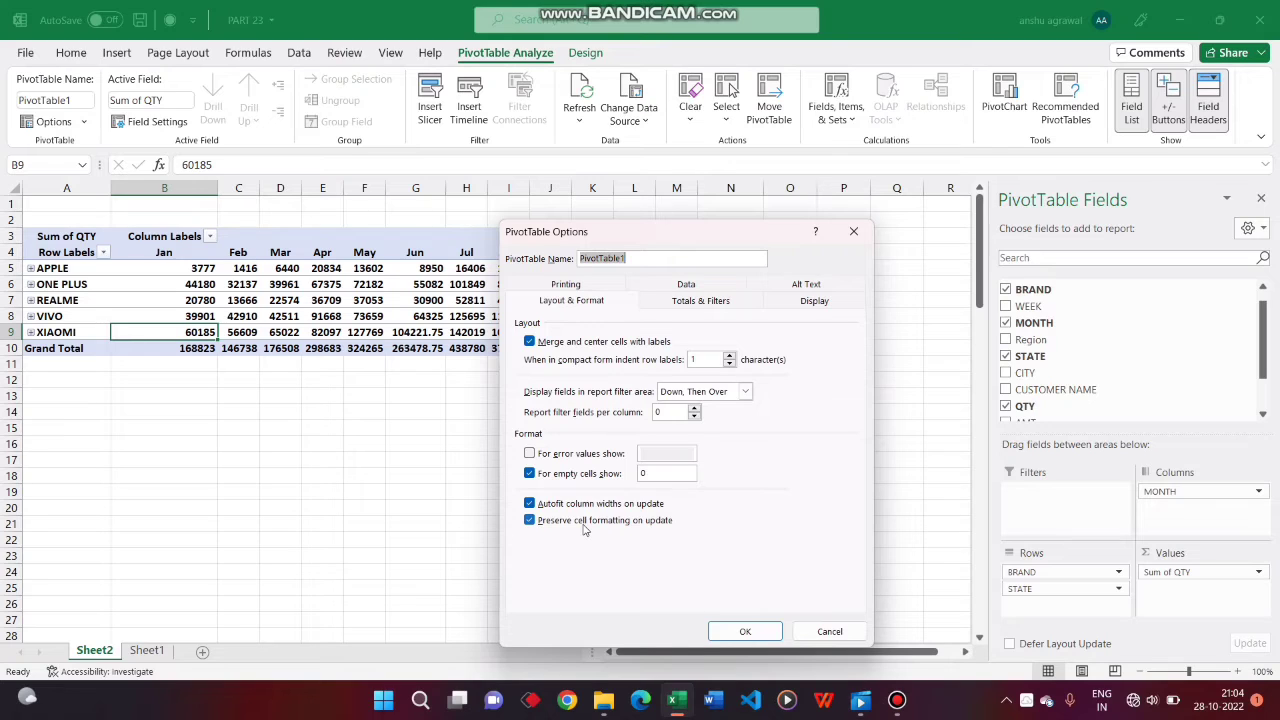
pyautogui.click(704, 302)
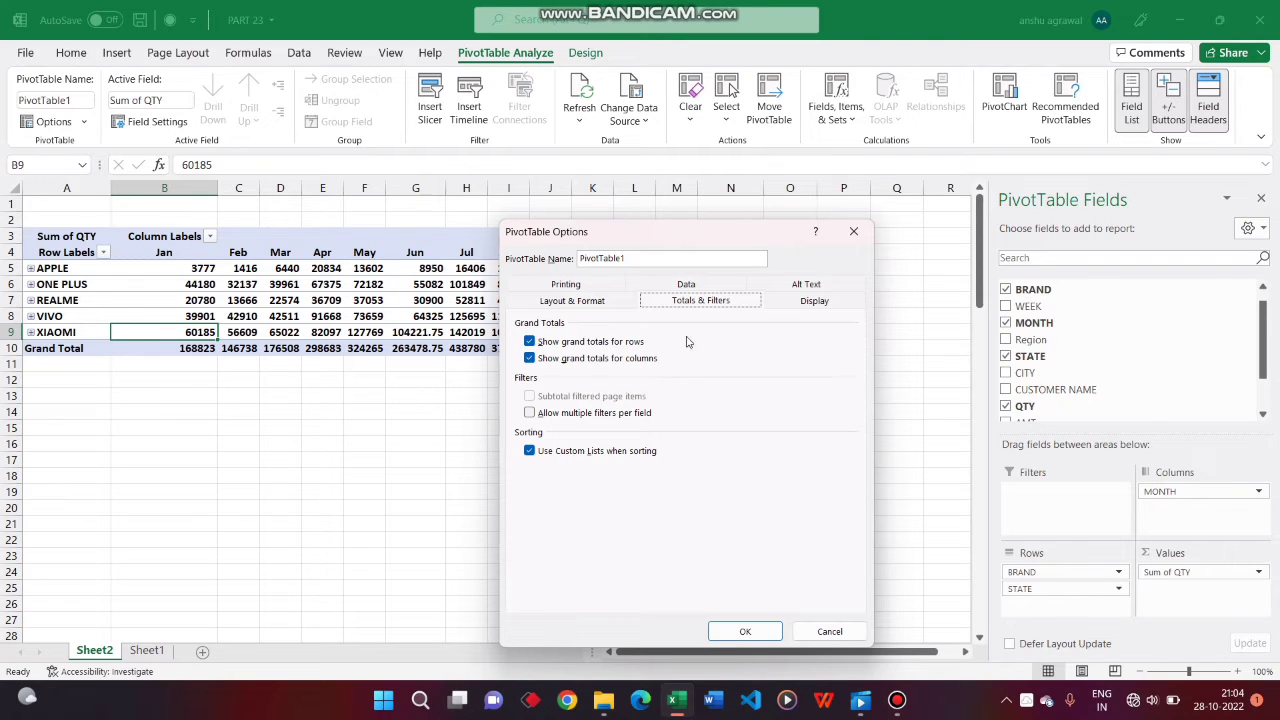
pyautogui.moveTo(673, 235); pyautogui.dragTo(508, 396)
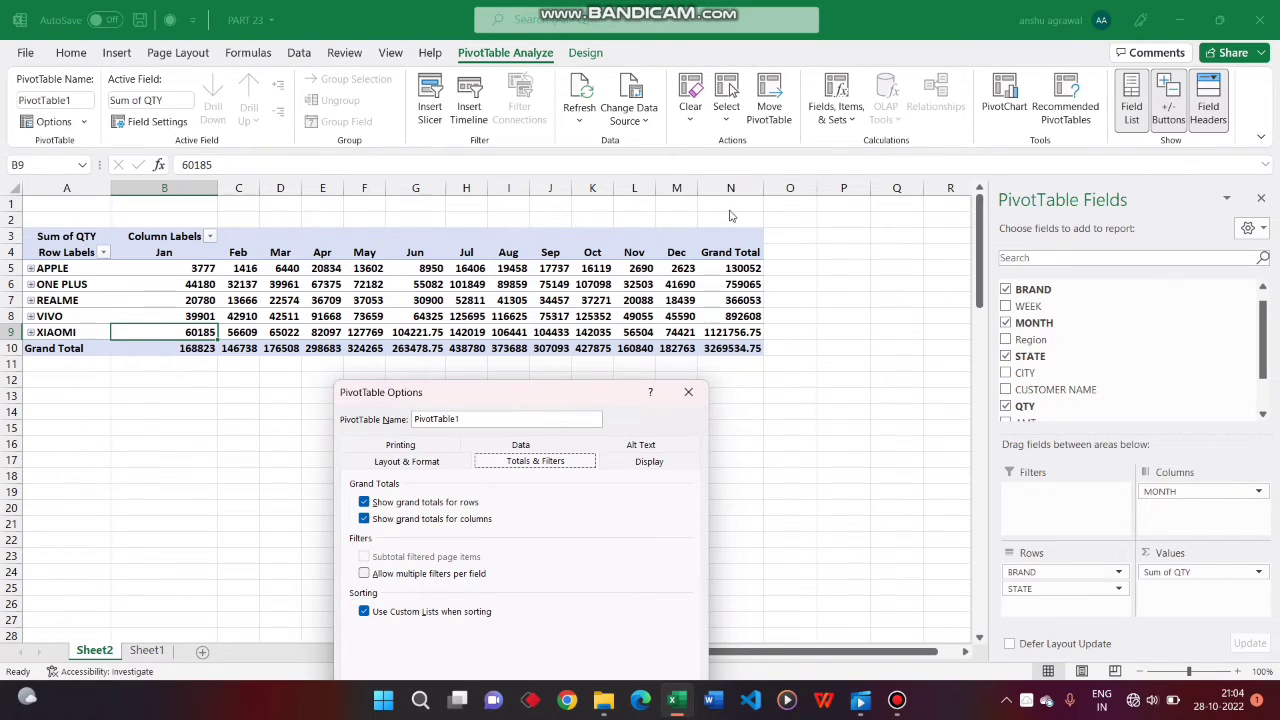
pyautogui.click(446, 502)
pyautogui.click(434, 519)
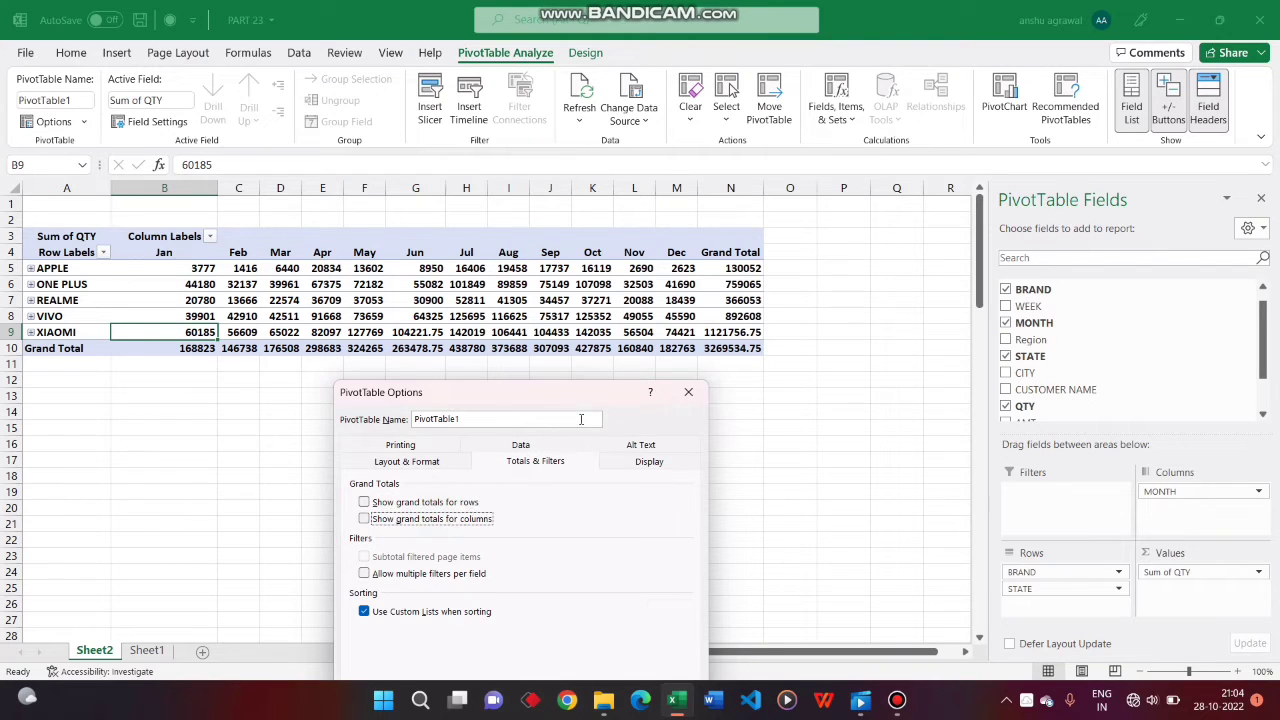
pyautogui.moveTo(575, 402); pyautogui.dragTo(563, 220)
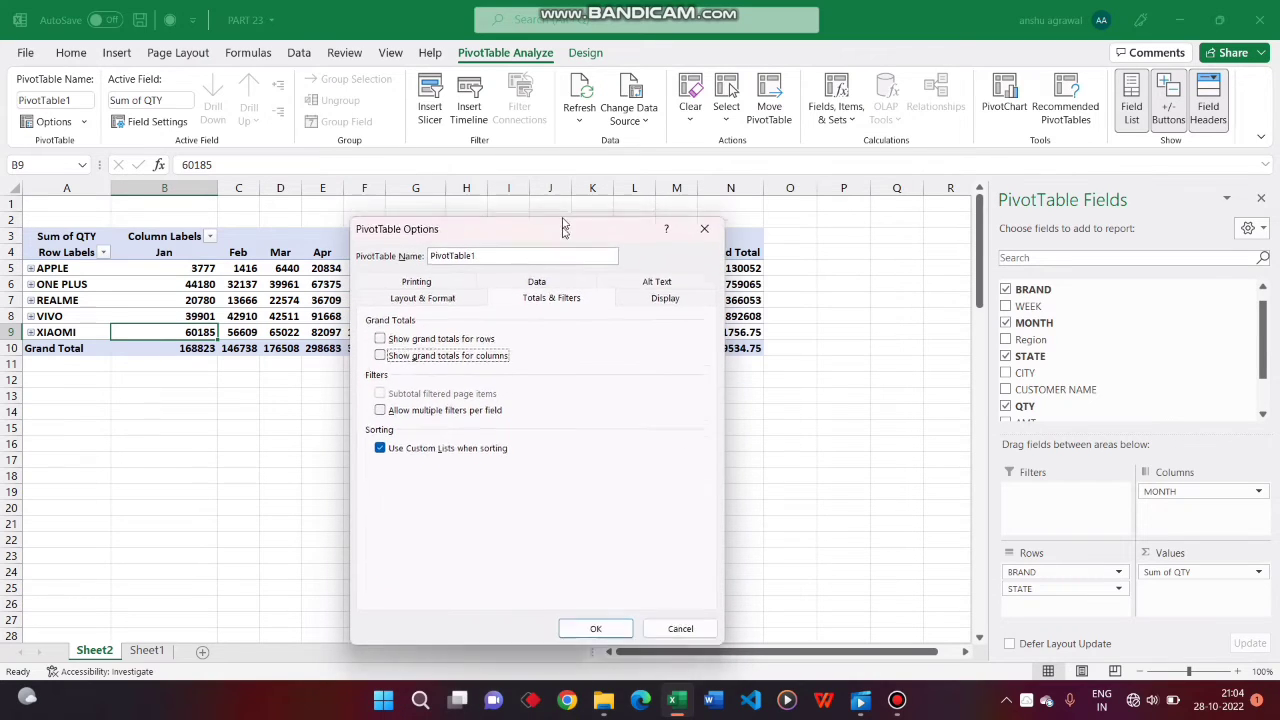
pyautogui.click(595, 617)
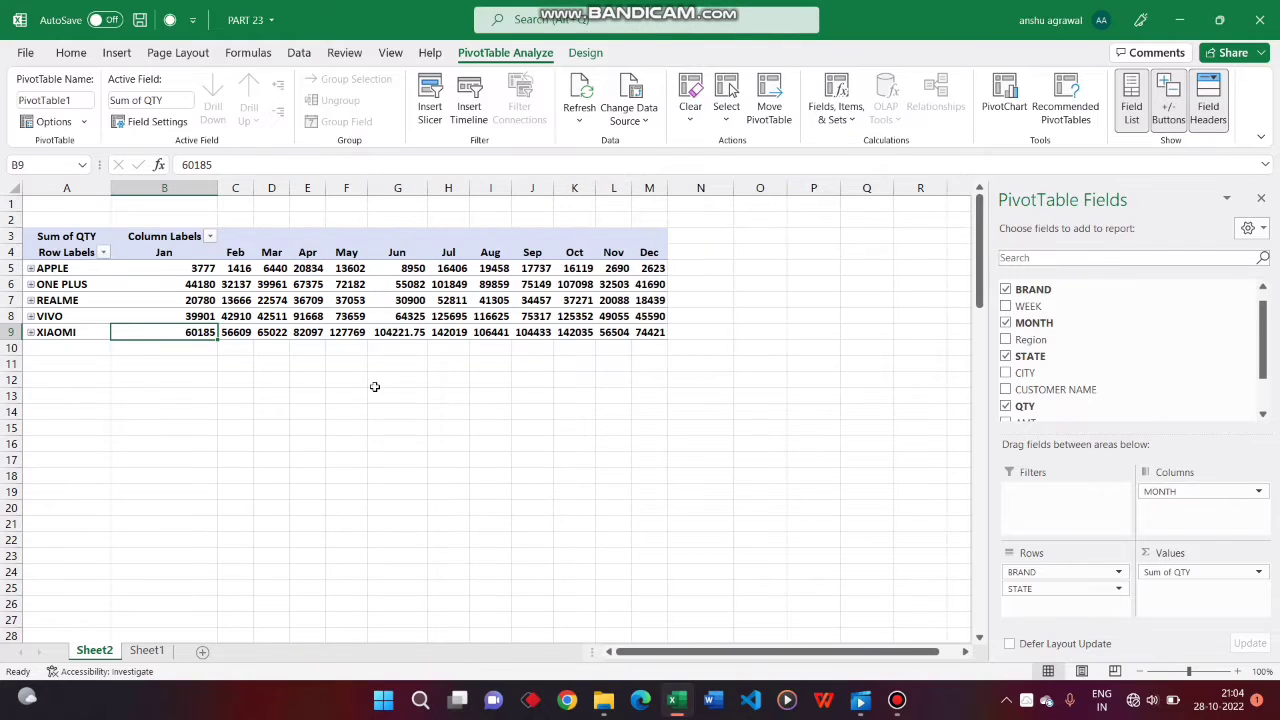
# Step: Turn the pivot table's grand totals for rows and columns back on in the PivotTable options
pyautogui.click(50, 121)
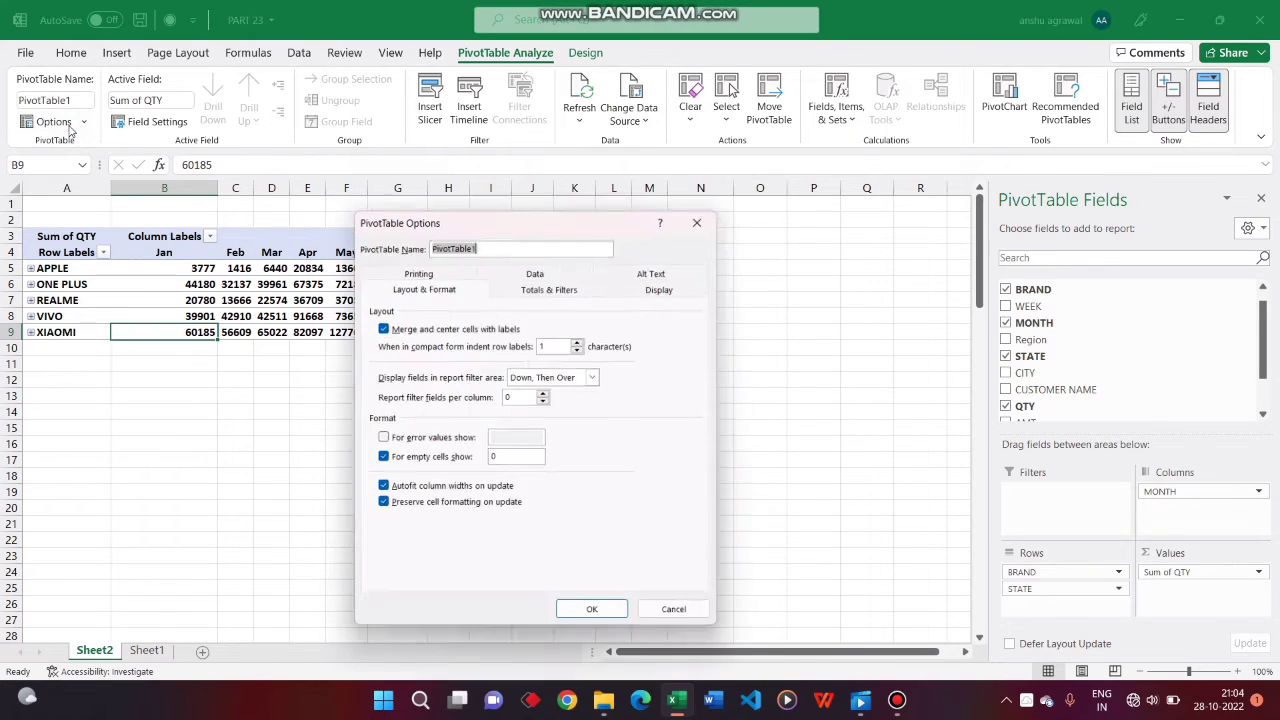
pyautogui.click(527, 290)
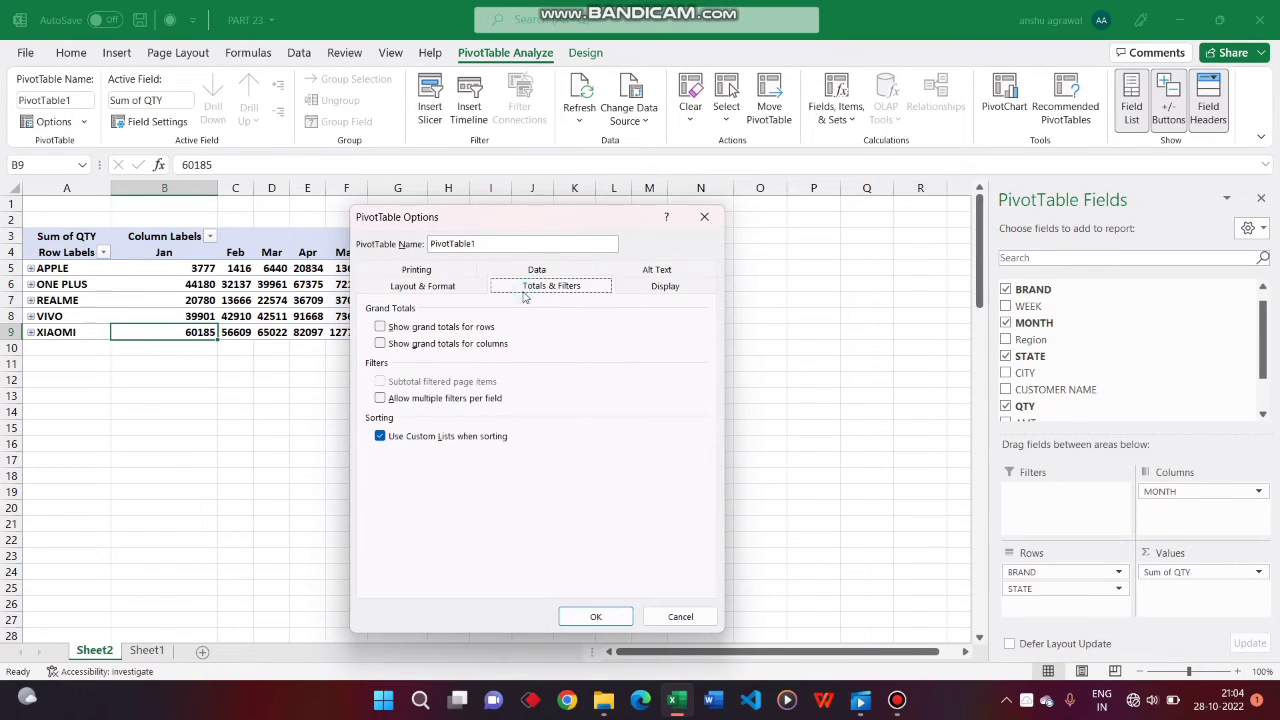
pyautogui.click(427, 327)
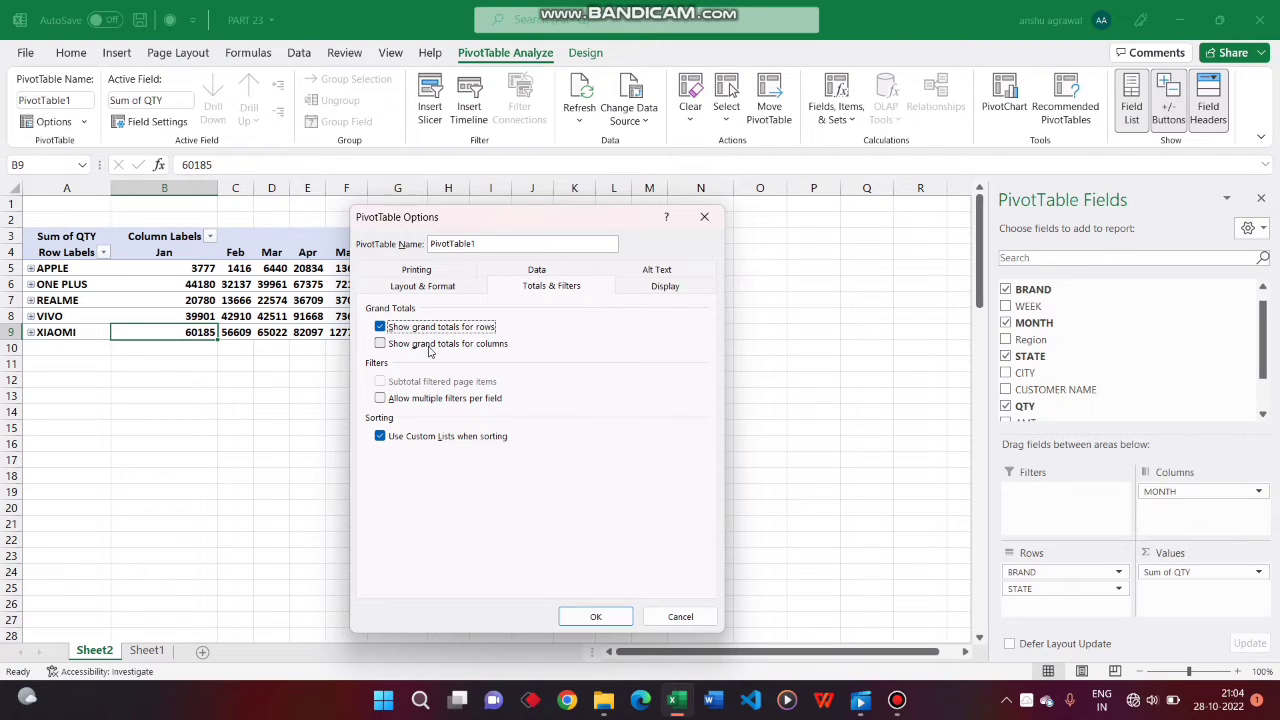
pyautogui.click(430, 344)
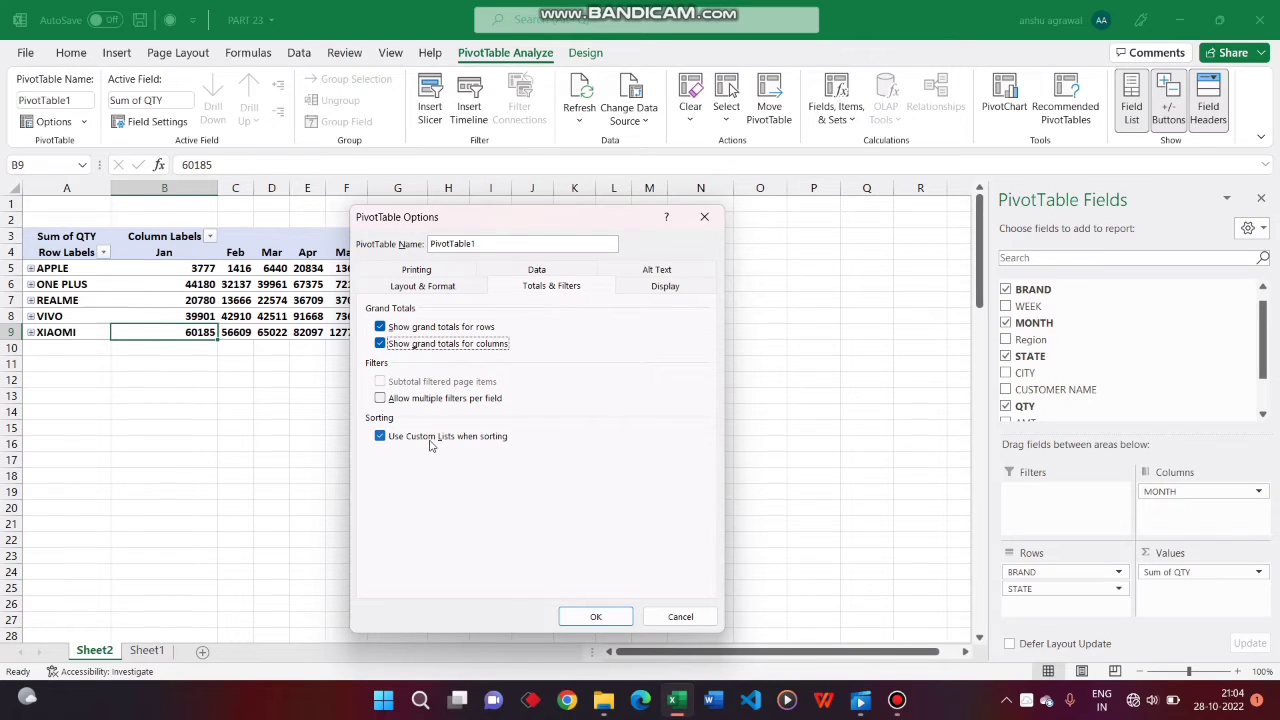
# Step: Enable the Classic PivotTable layout in the display options and apply the settings to the pivot table
pyautogui.click(665, 287)
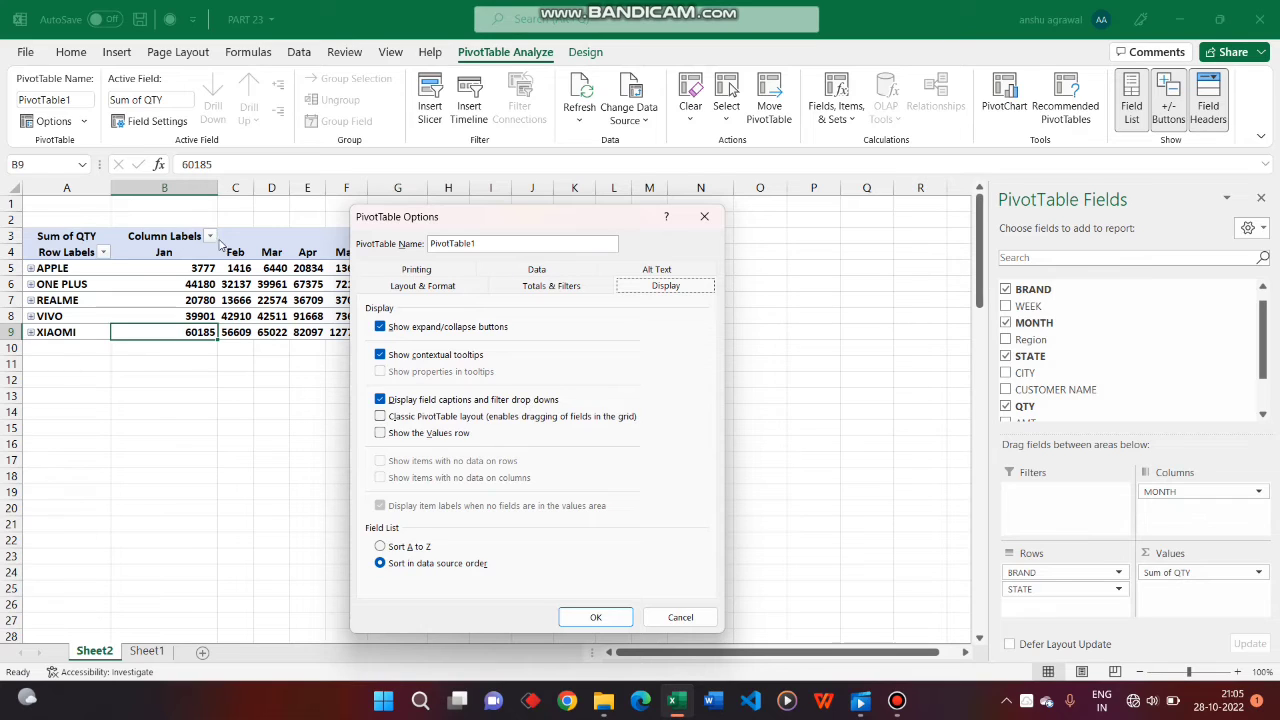
pyautogui.click(504, 418)
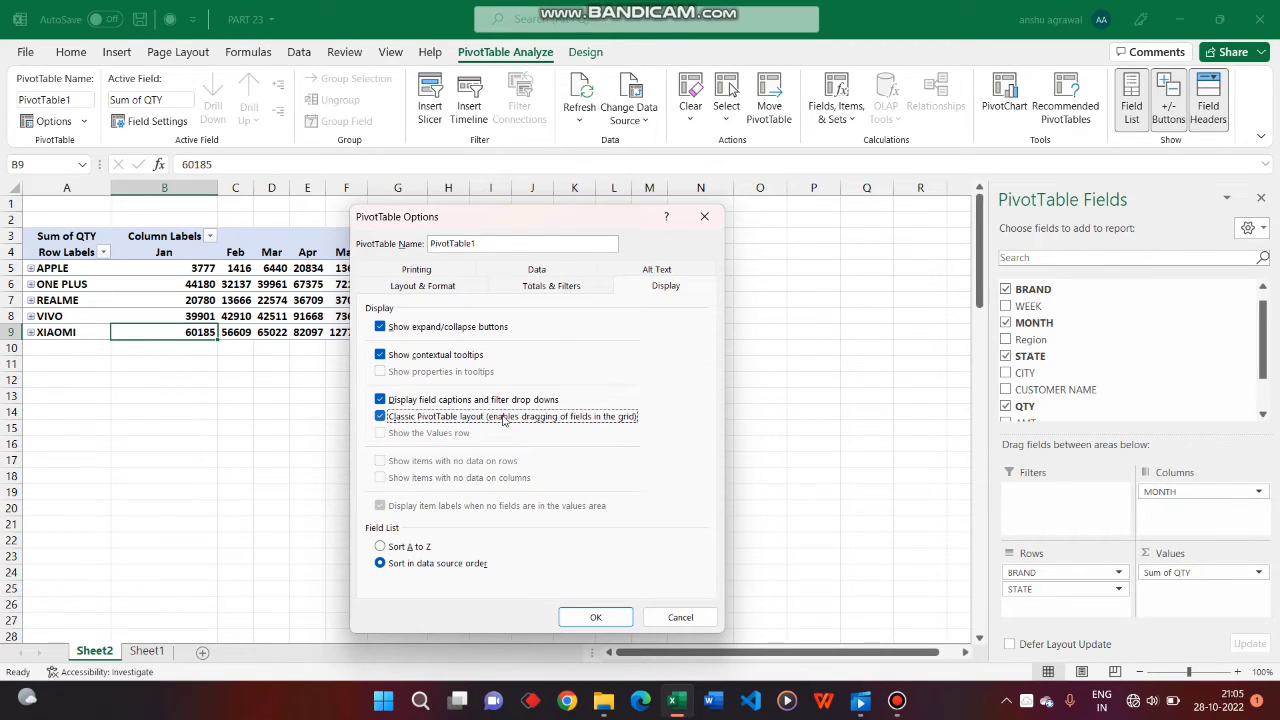
pyautogui.click(504, 420)
pyautogui.click(504, 420)
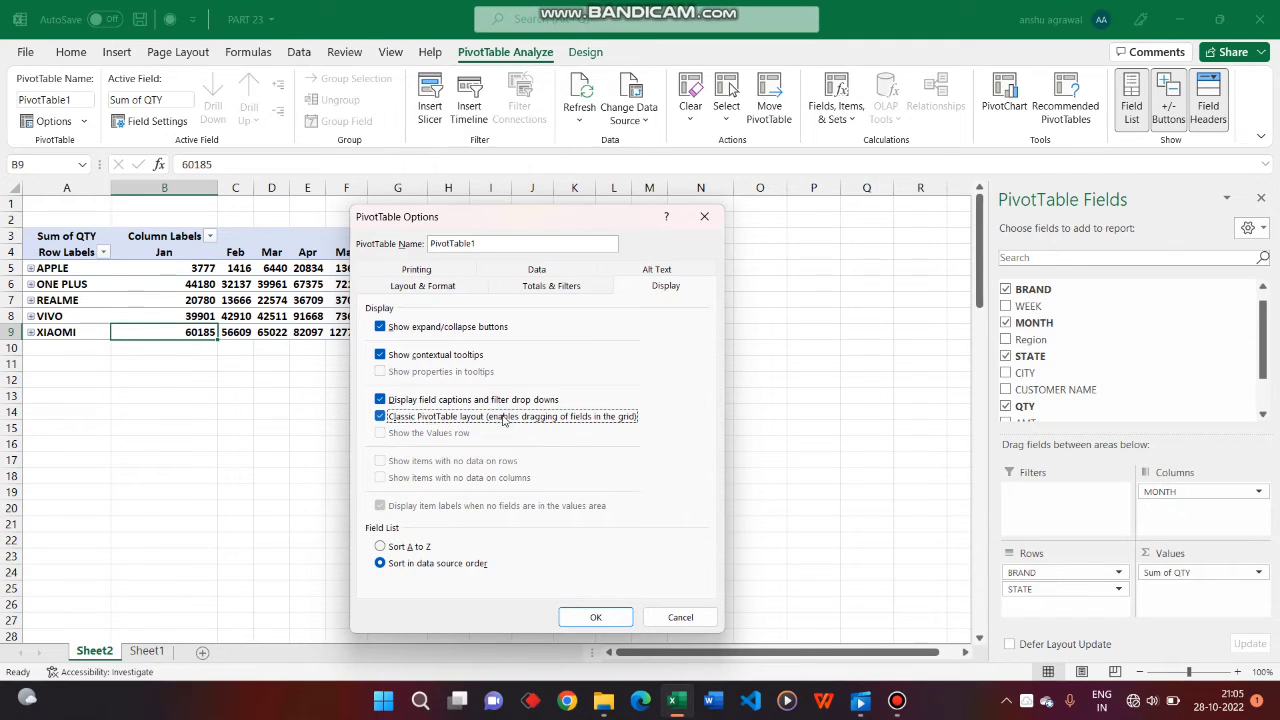
pyautogui.click(595, 617)
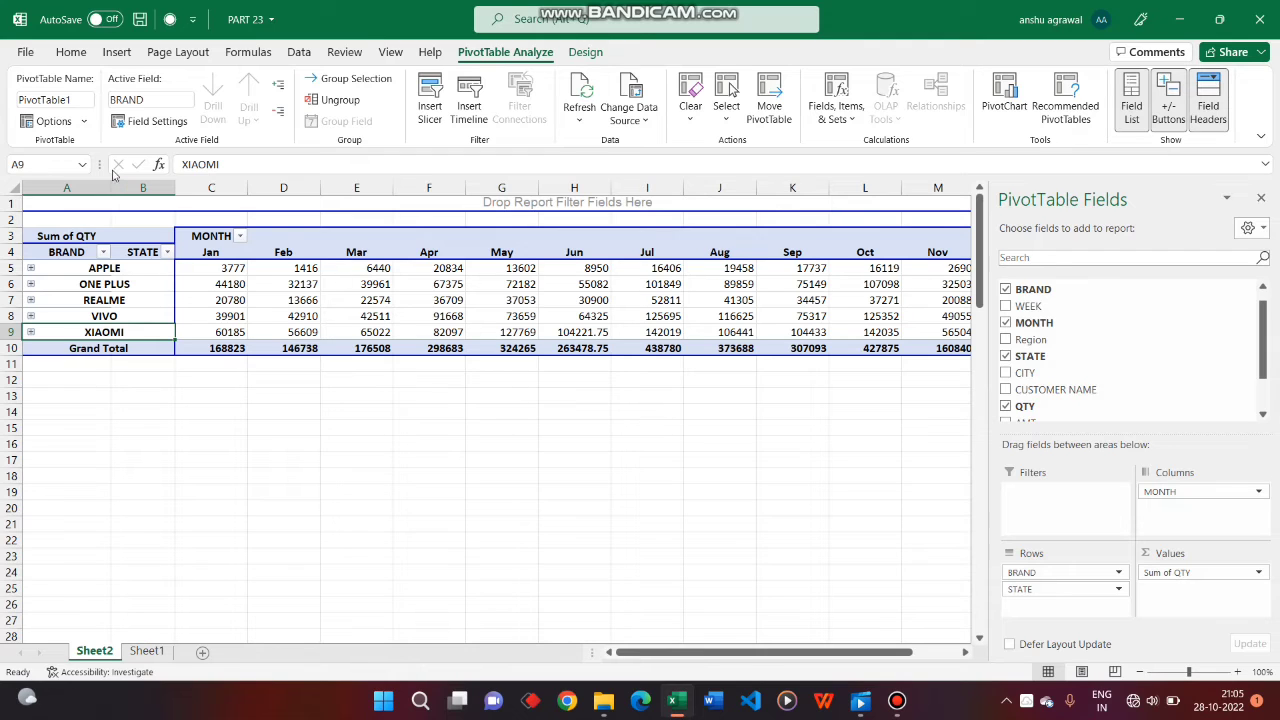
# Step: Turn off the Classic PivotTable layout in the display options and apply the change
pyautogui.click(53, 121)
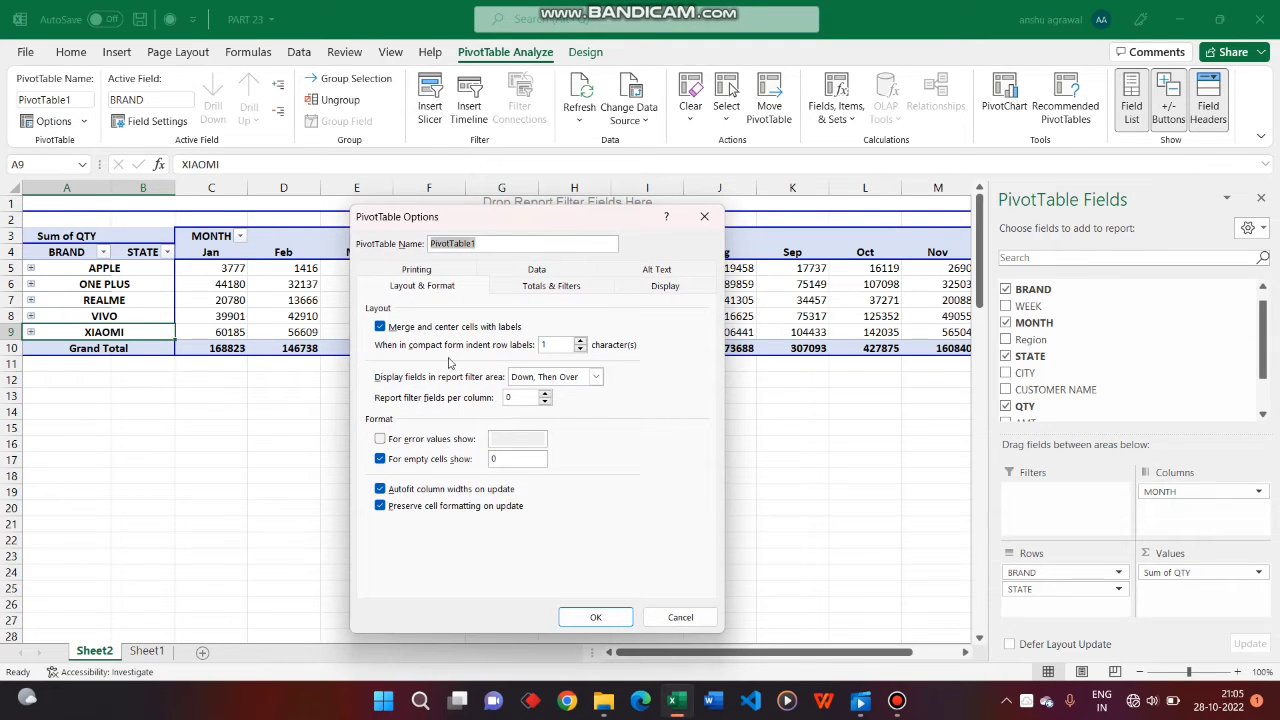
pyautogui.click(646, 290)
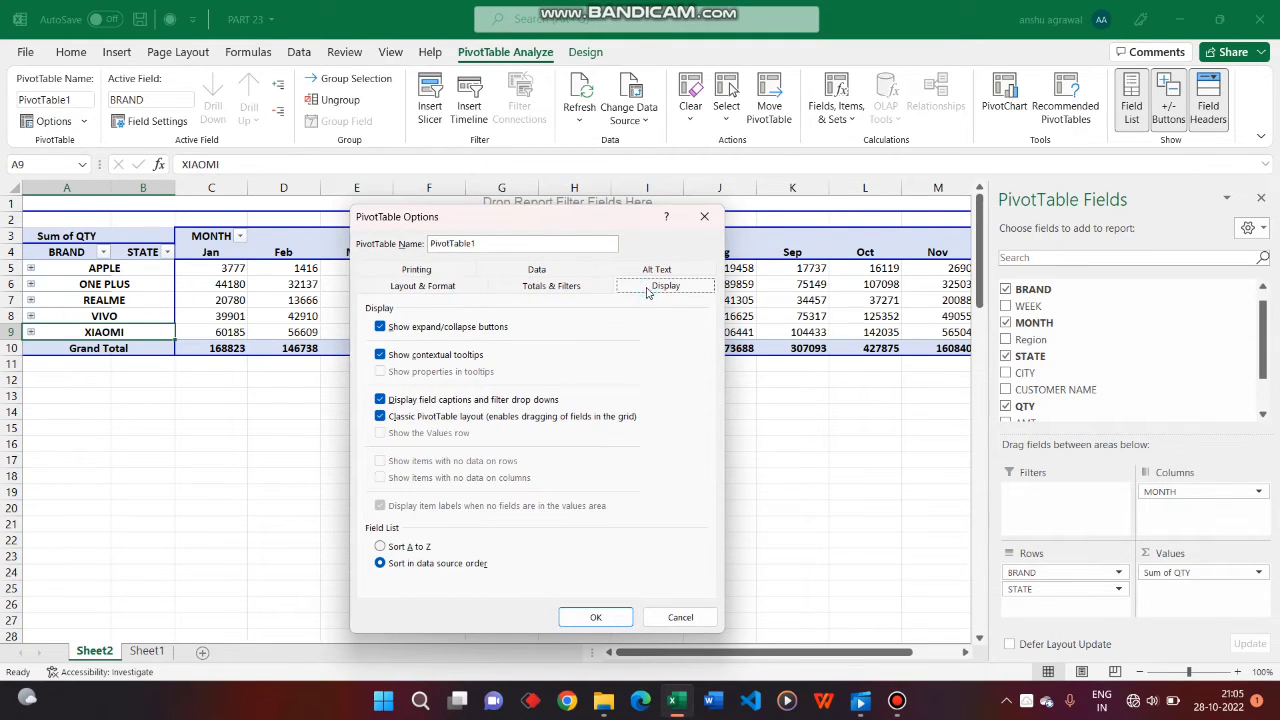
pyautogui.click(480, 418)
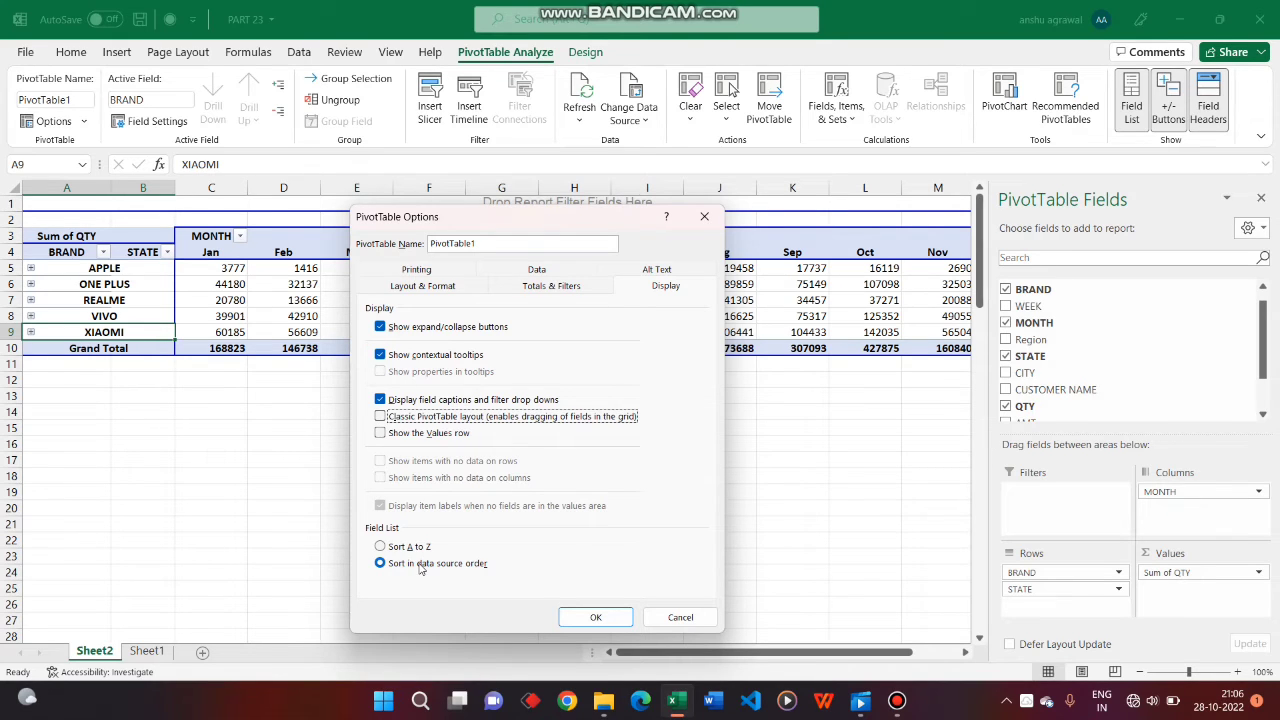
pyautogui.click(596, 617)
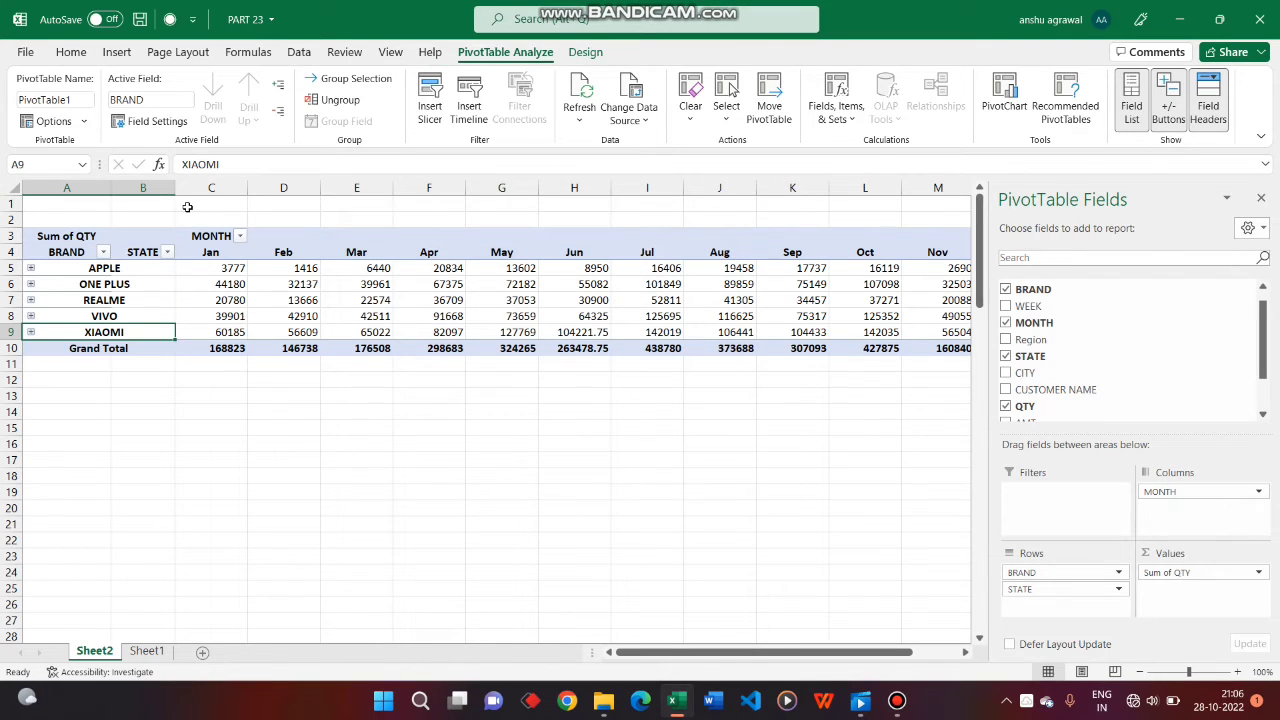
# Step: Enable print titles and printing of the expand/collapse buttons in the PivotTable printing options
pyautogui.click(56, 121)
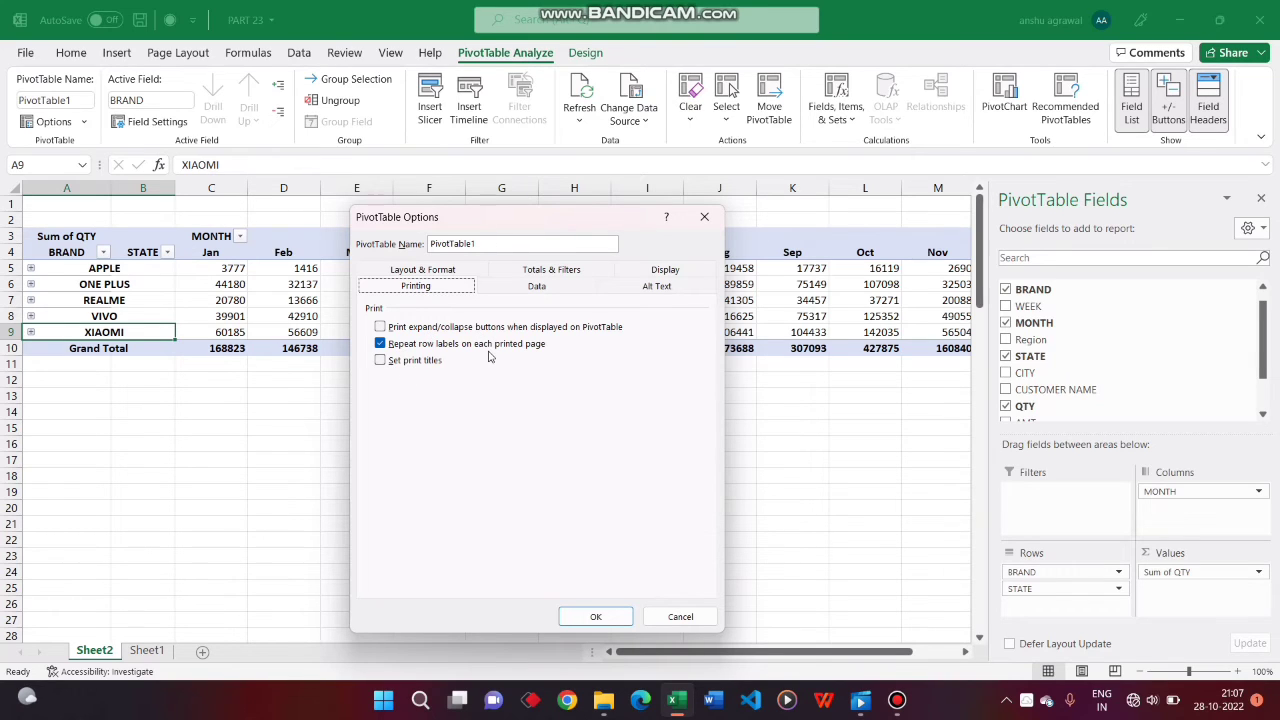
pyautogui.click(405, 365)
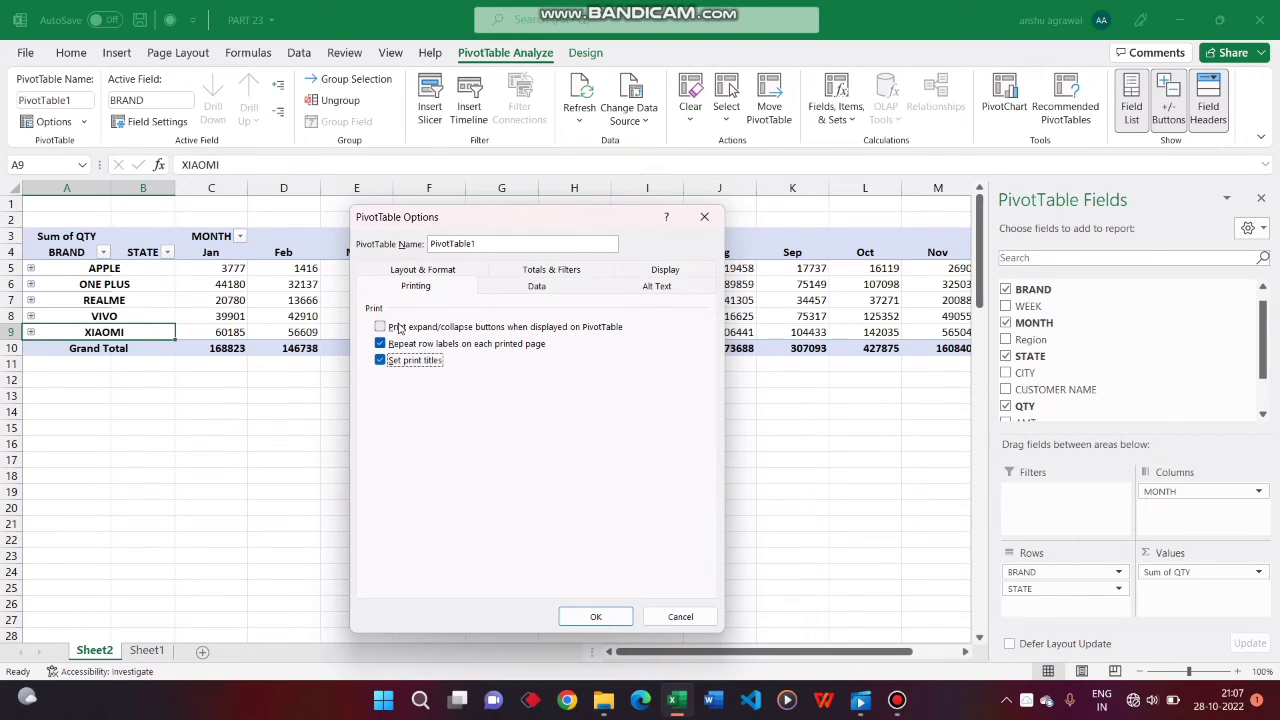
pyautogui.click(399, 330)
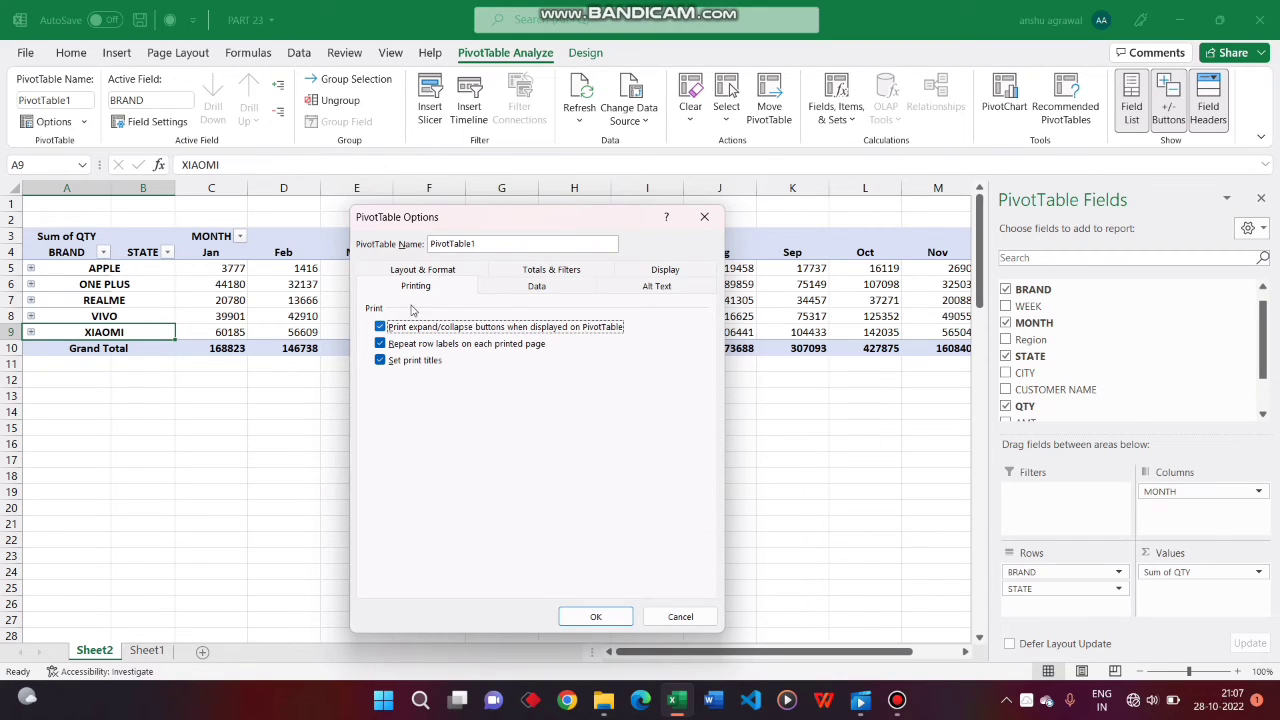
# Step: Set the pivot table to refresh data when opening the file, and review the Alt Text and Layout & Format options
pyautogui.click(540, 288)
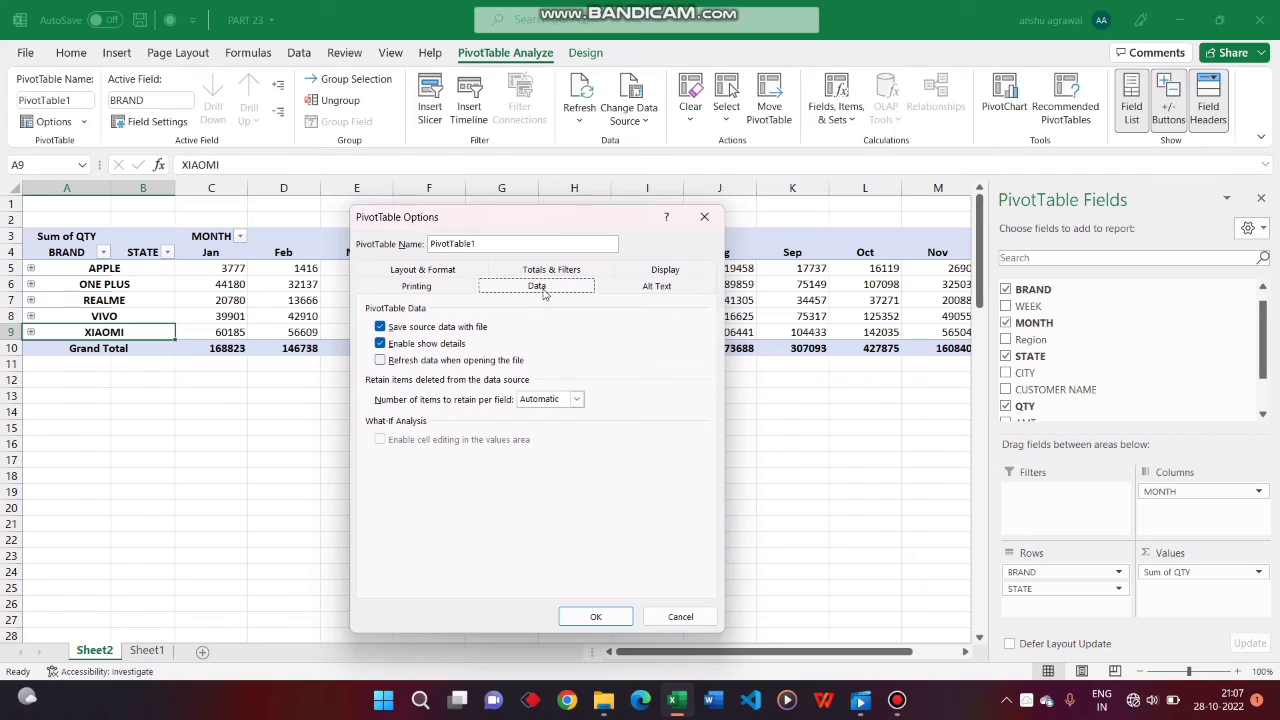
pyautogui.click(423, 362)
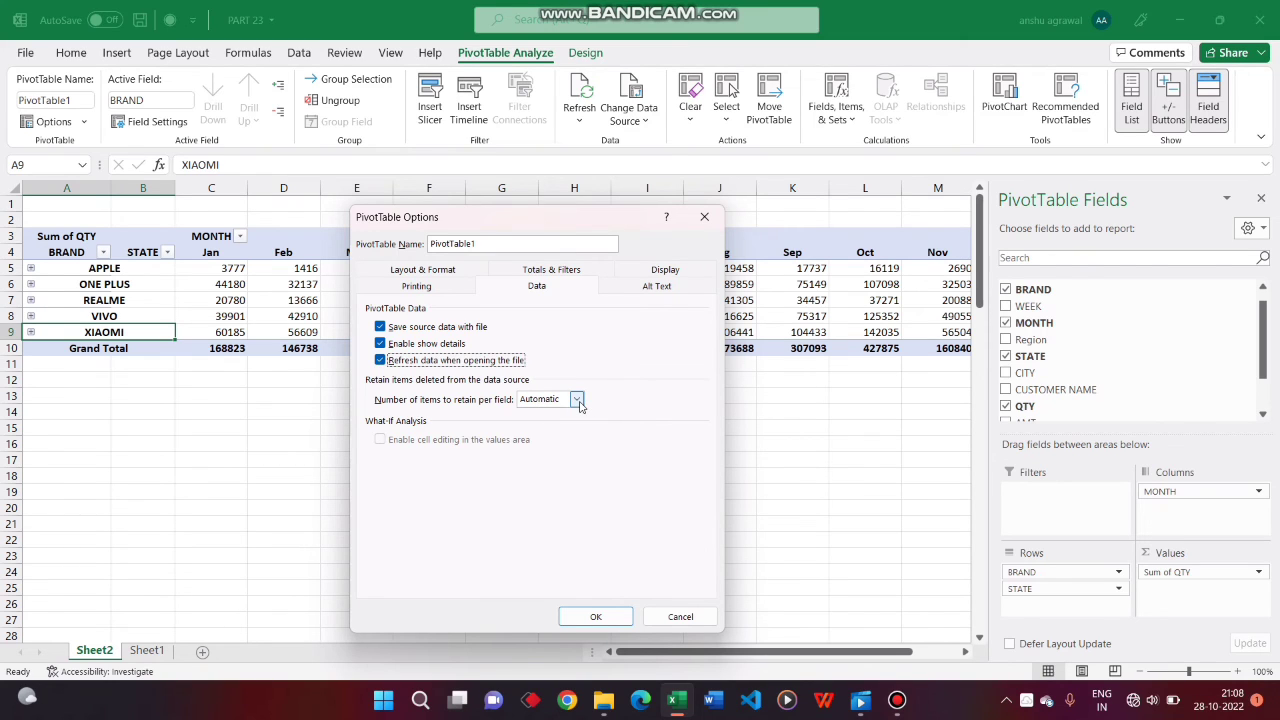
pyautogui.click(641, 290)
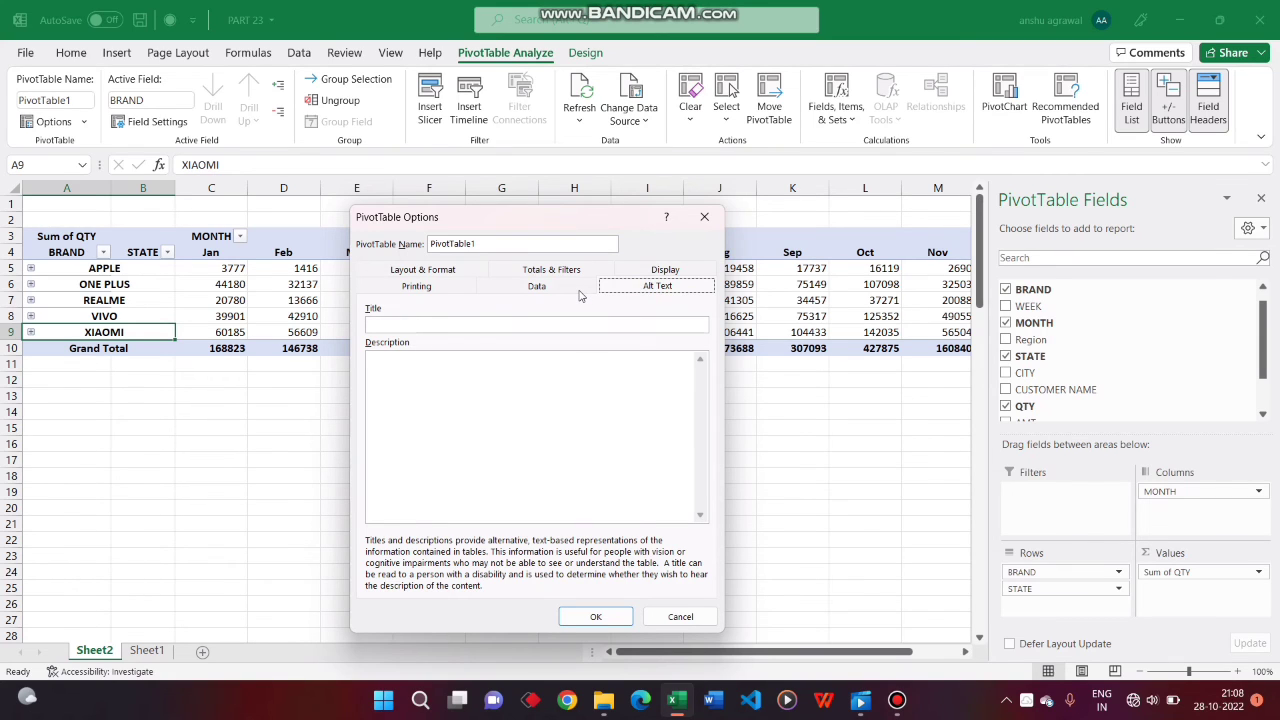
pyautogui.click(541, 290)
pyautogui.click(442, 271)
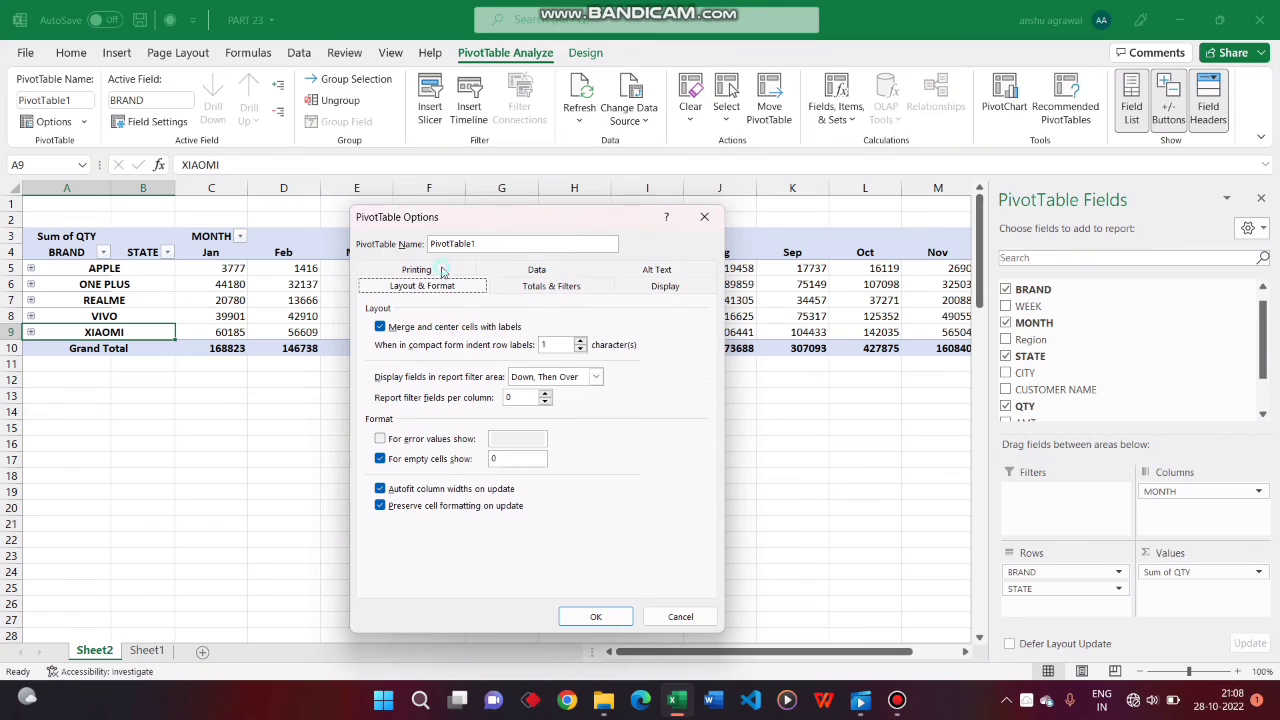